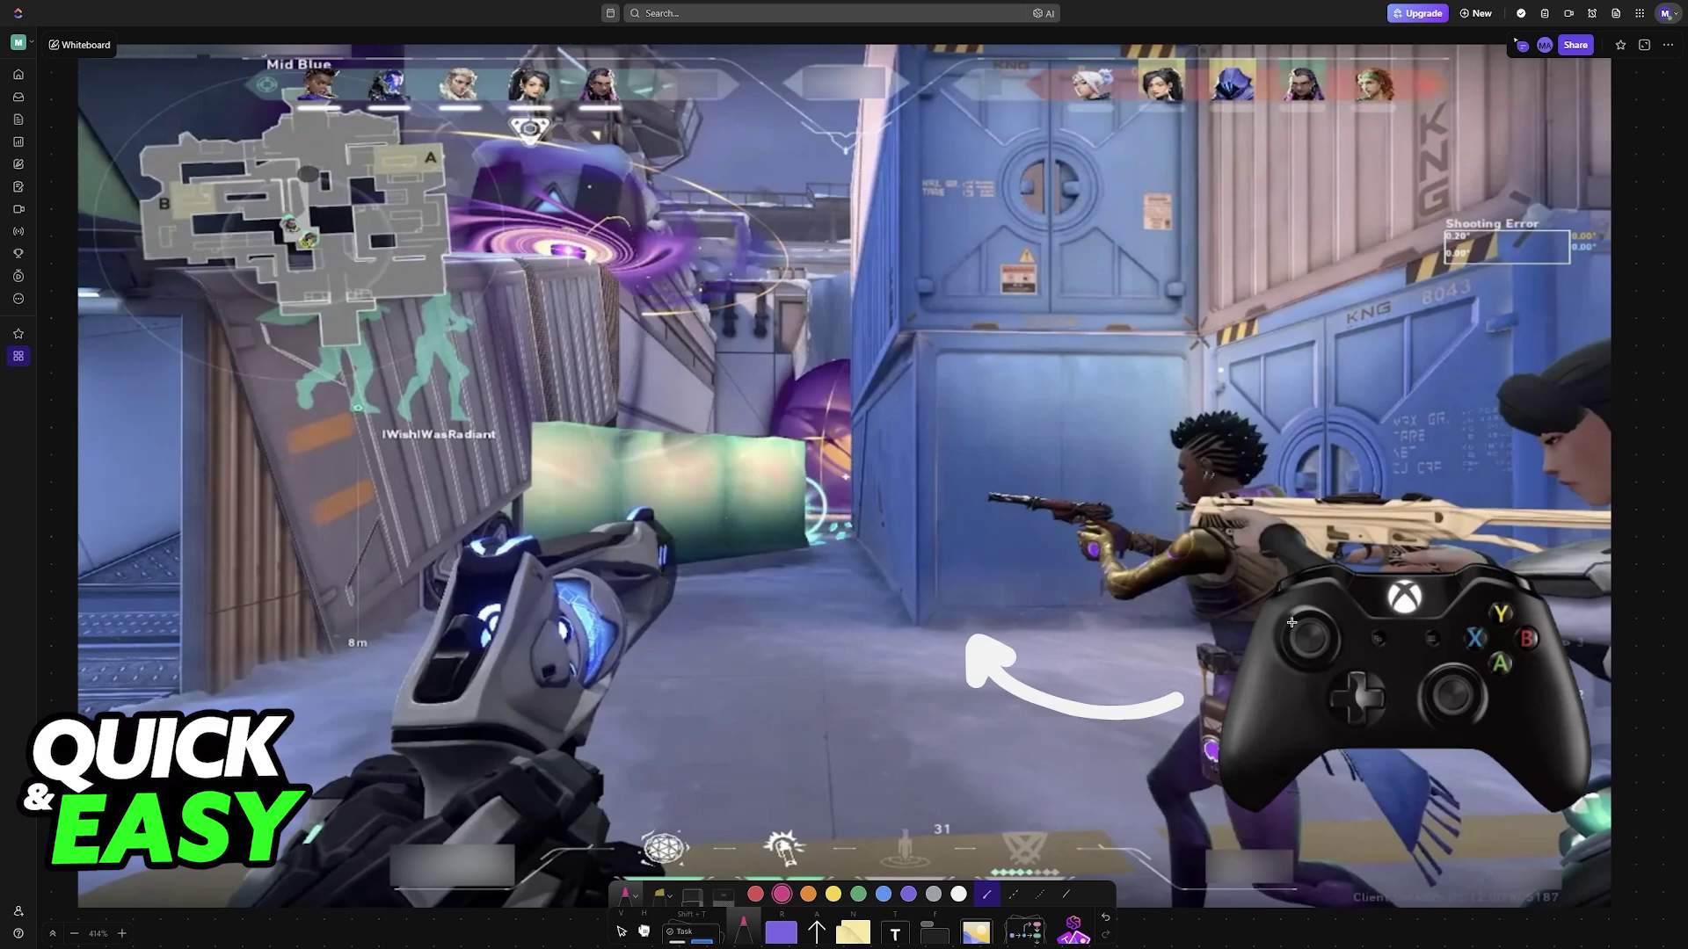
Draw pink wifi arcs above the Xbox controller and an upward arrow below it
drag(1401, 543, 1438, 499)
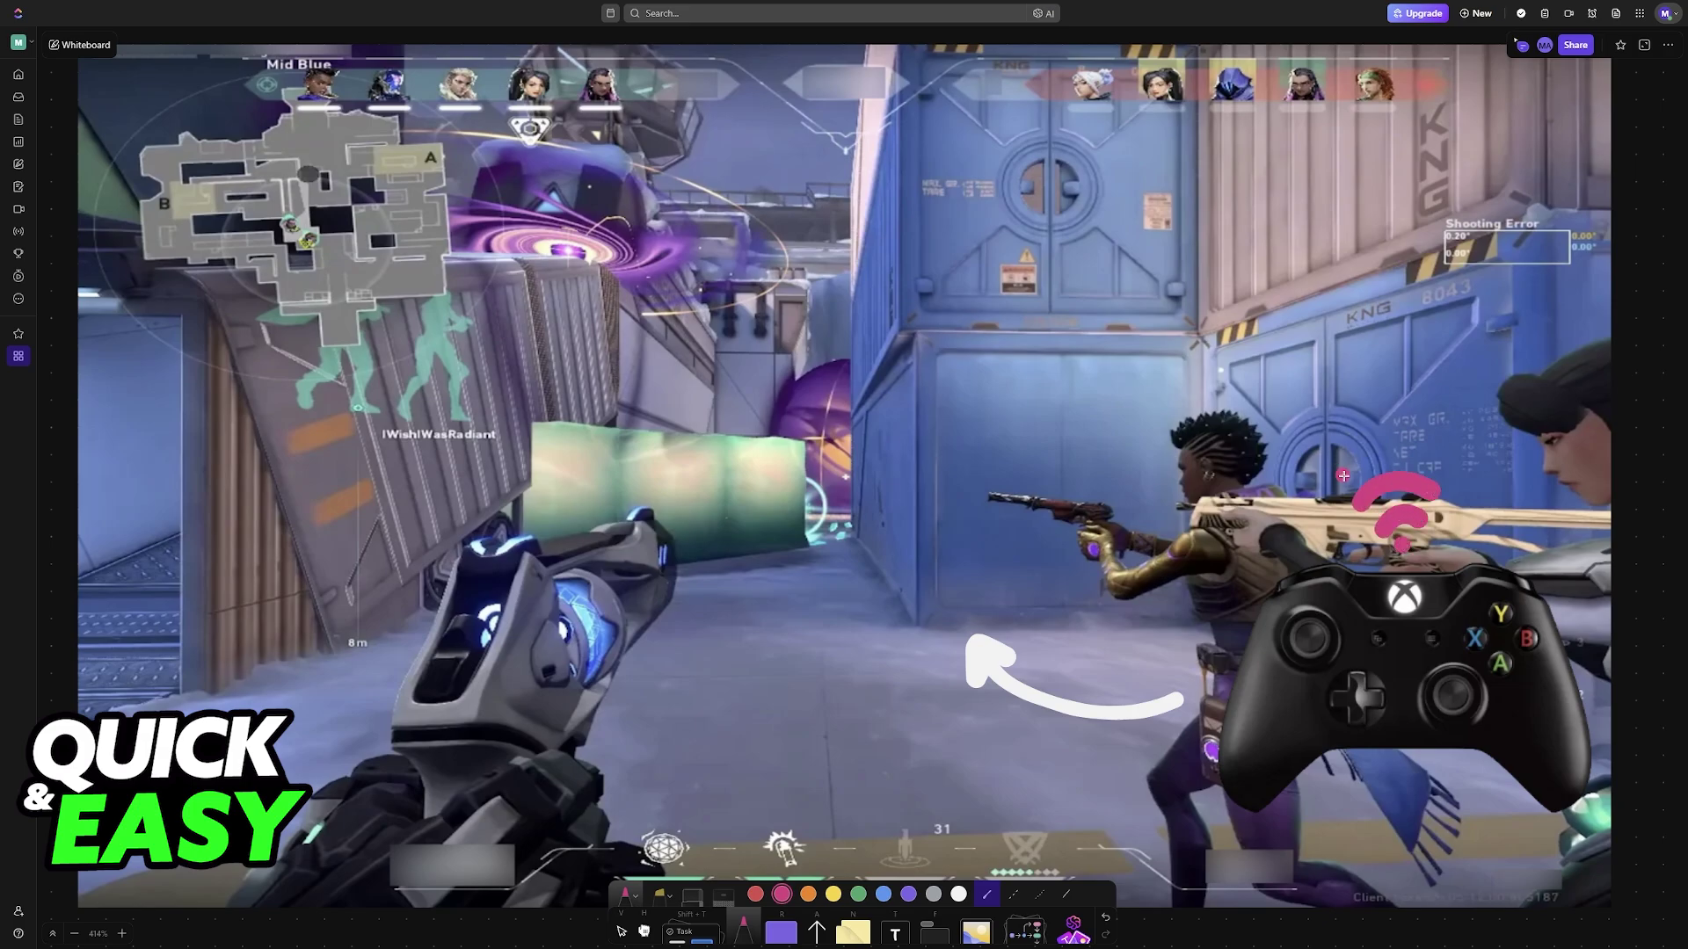
drag(1341, 479, 1459, 459)
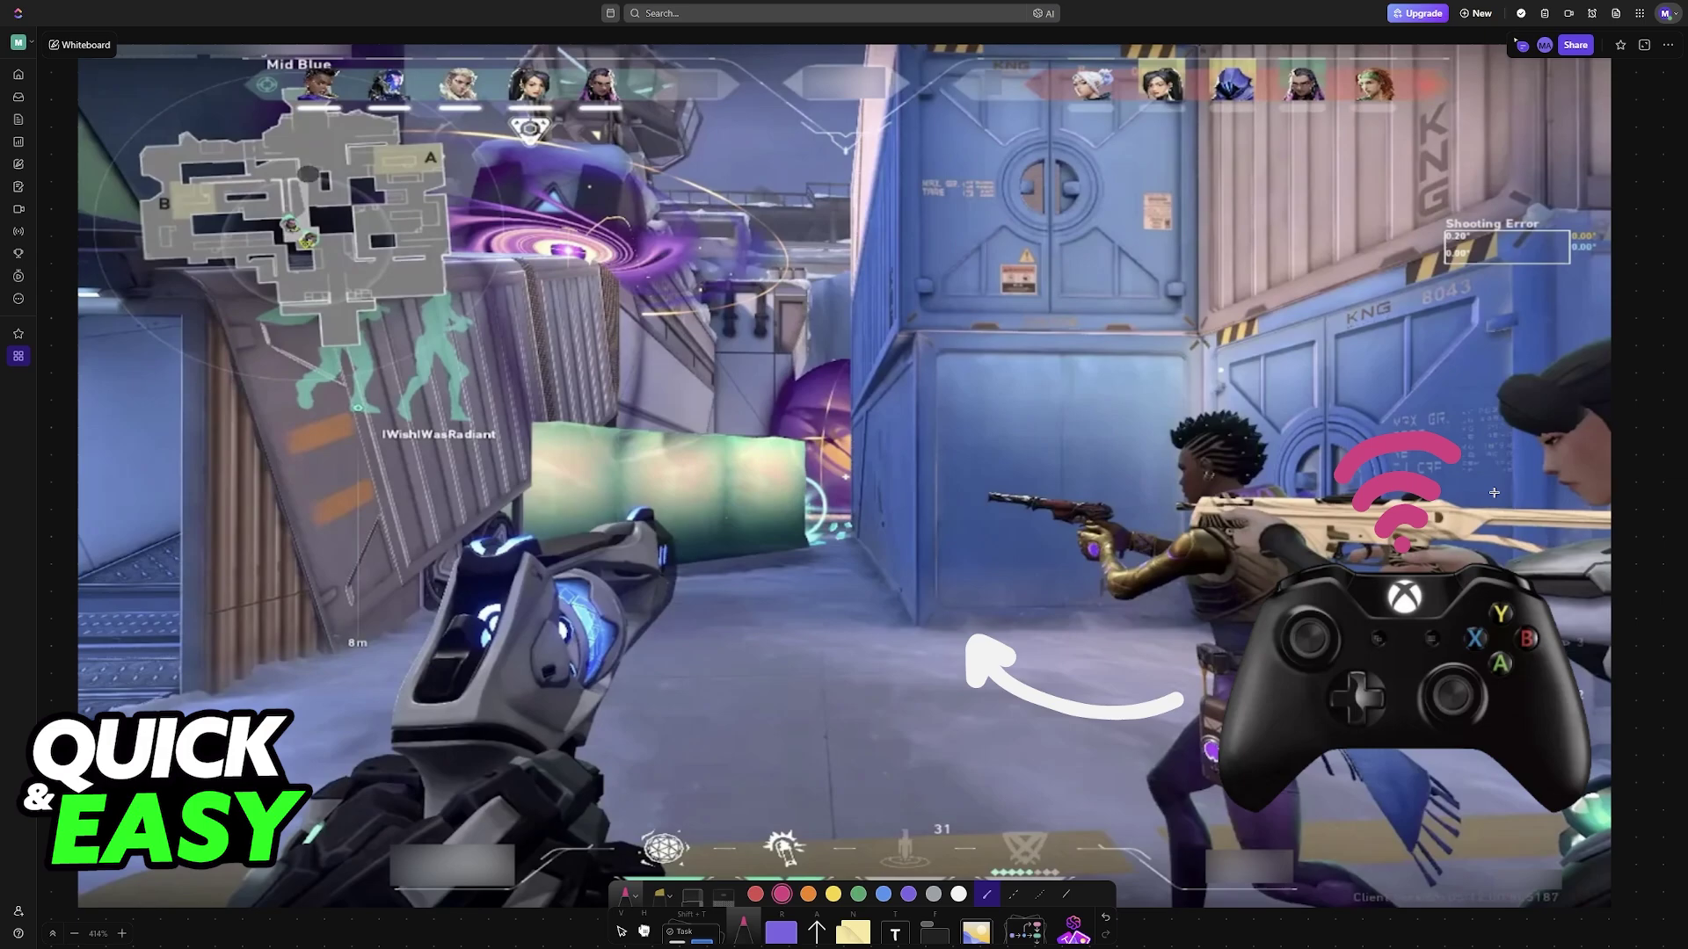
mouse_move(1388, 808)
mouse_down()
mouse_move(1430, 810)
mouse_move(1477, 886)
mouse_up()
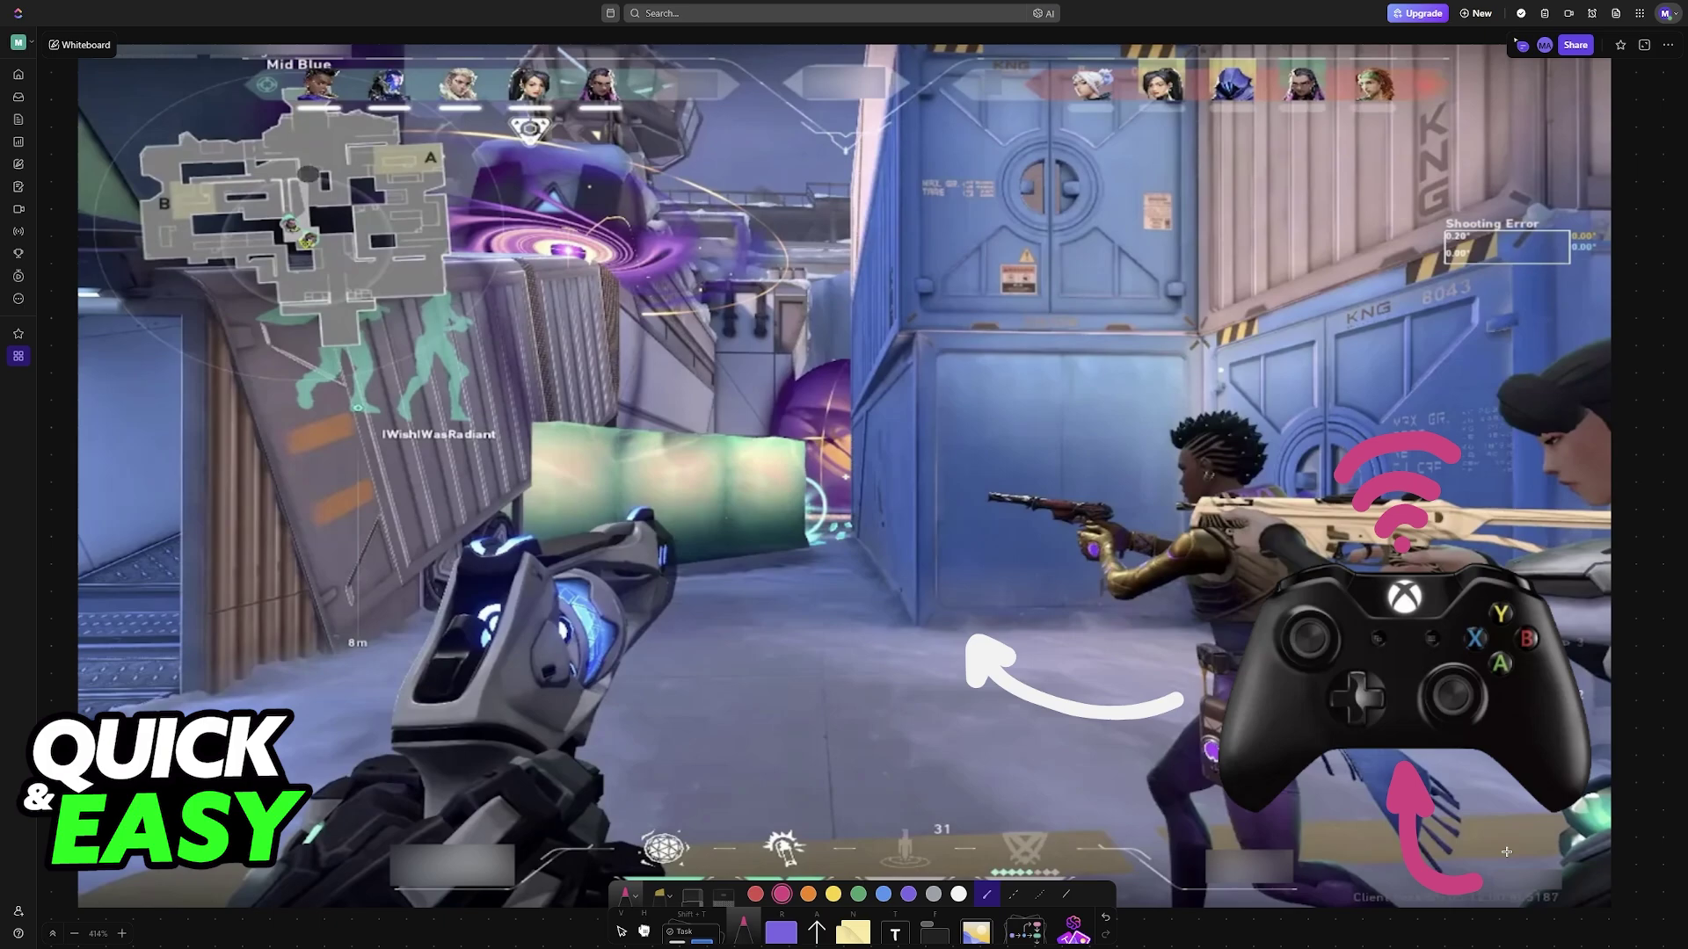
Add a pink cable line rising from the controller, undoing a stray loop around it
drag(1278, 727, 1400, 771)
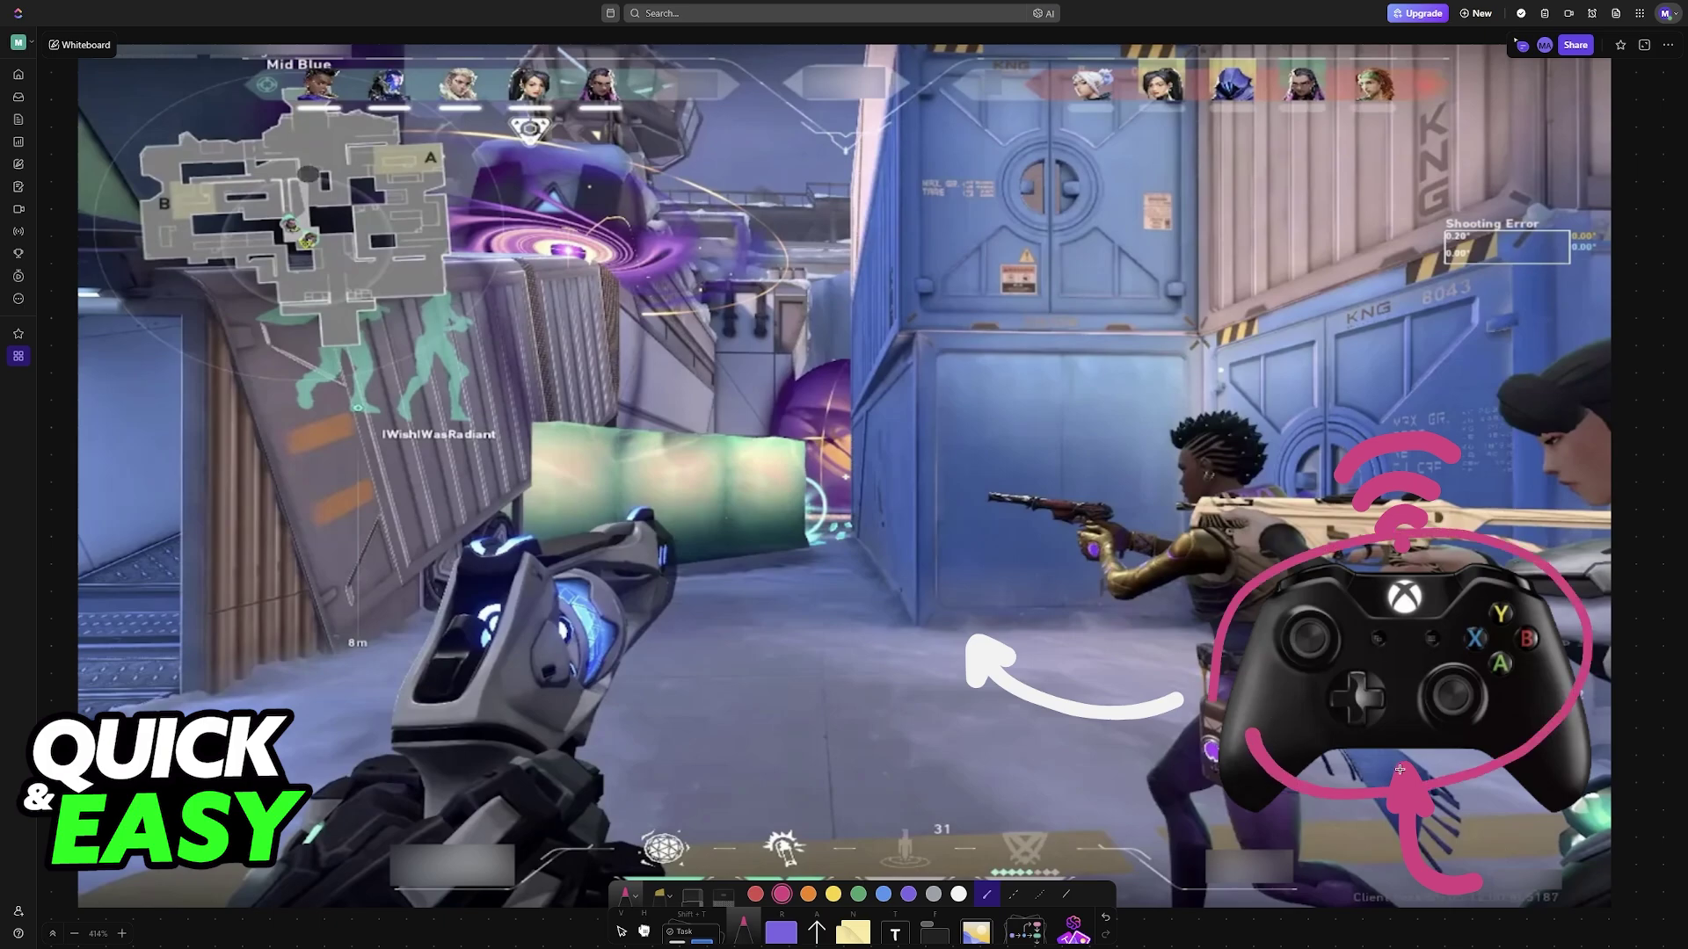
key(ctrl+z)
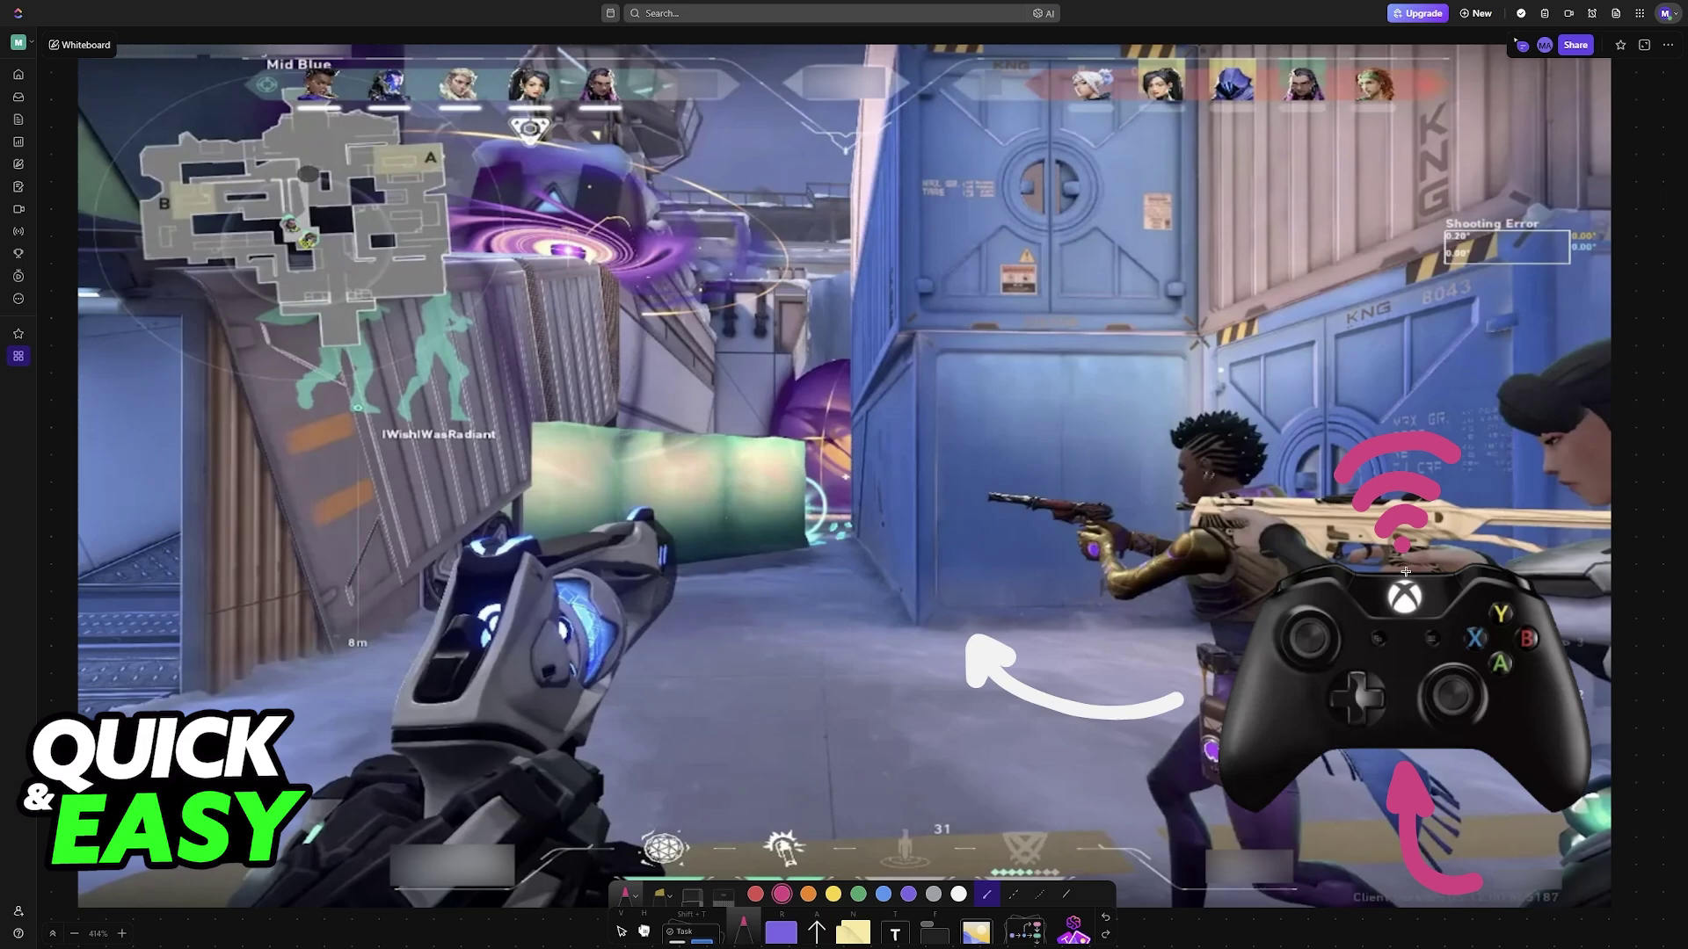
mouse_move(1397, 577)
mouse_down()
mouse_move(1260, 391)
mouse_move(1266, 283)
mouse_move(1289, 313)
mouse_move(1243, 336)
mouse_move(1298, 335)
mouse_move(1282, 395)
mouse_move(1213, 364)
mouse_move(1221, 329)
mouse_move(1280, 336)
mouse_move(1284, 378)
mouse_up()
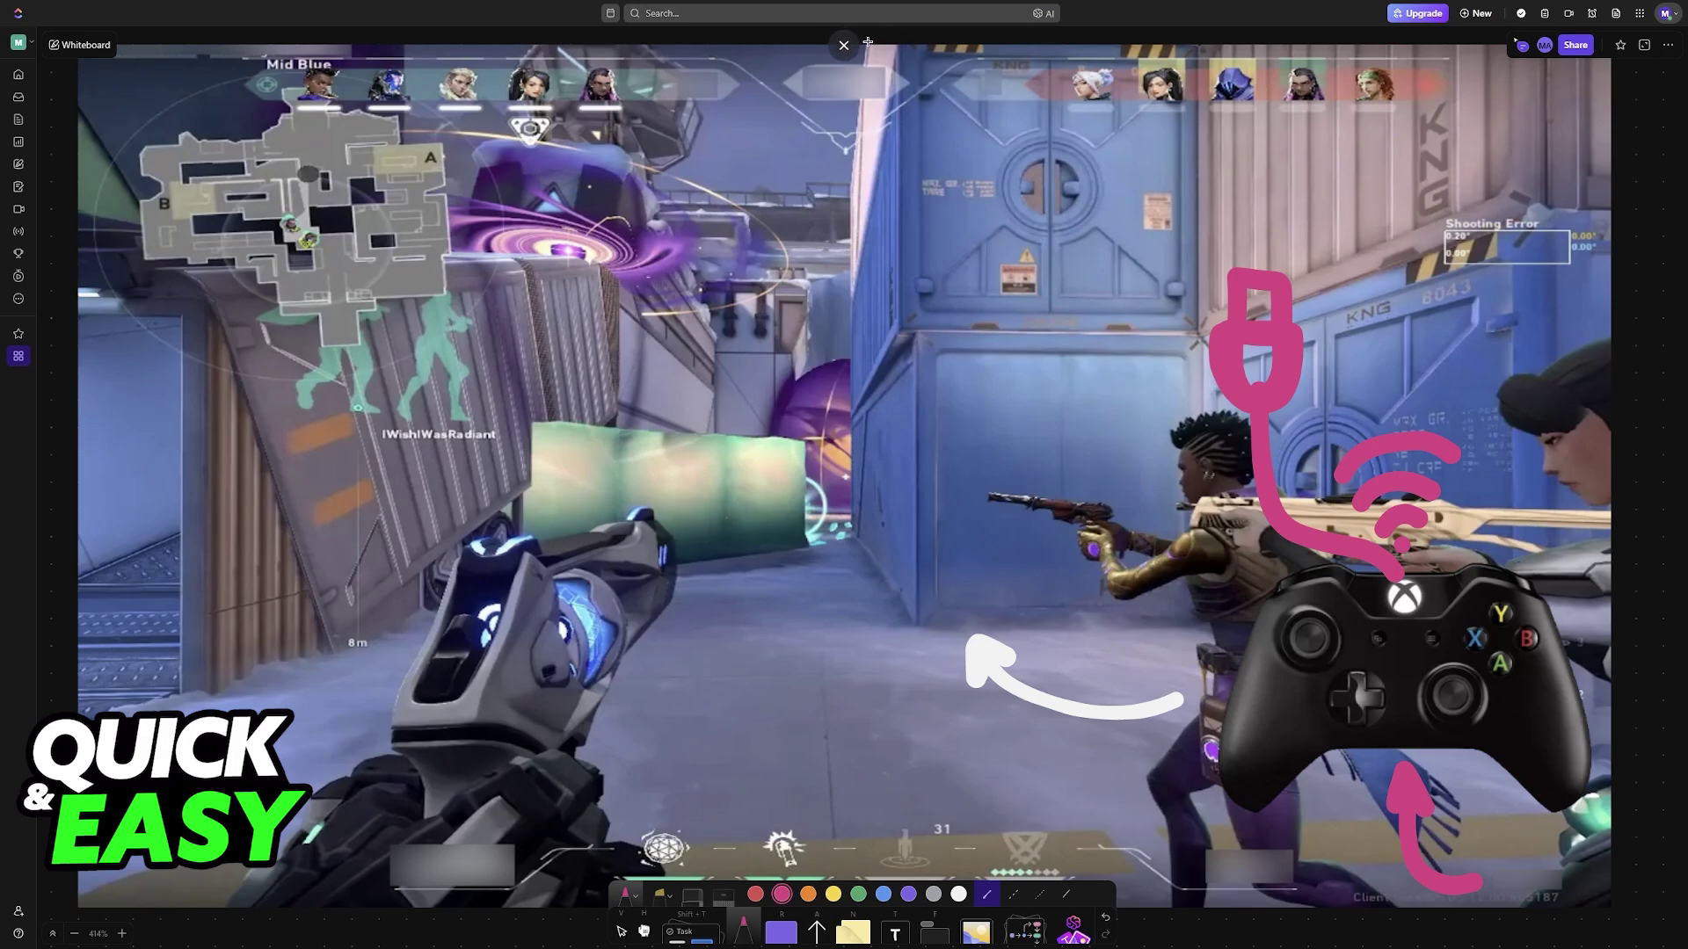
Leave fullscreen and switch to the rewasd.com homepage with its community game configs
key(F11)
key(ctrl+Tab)
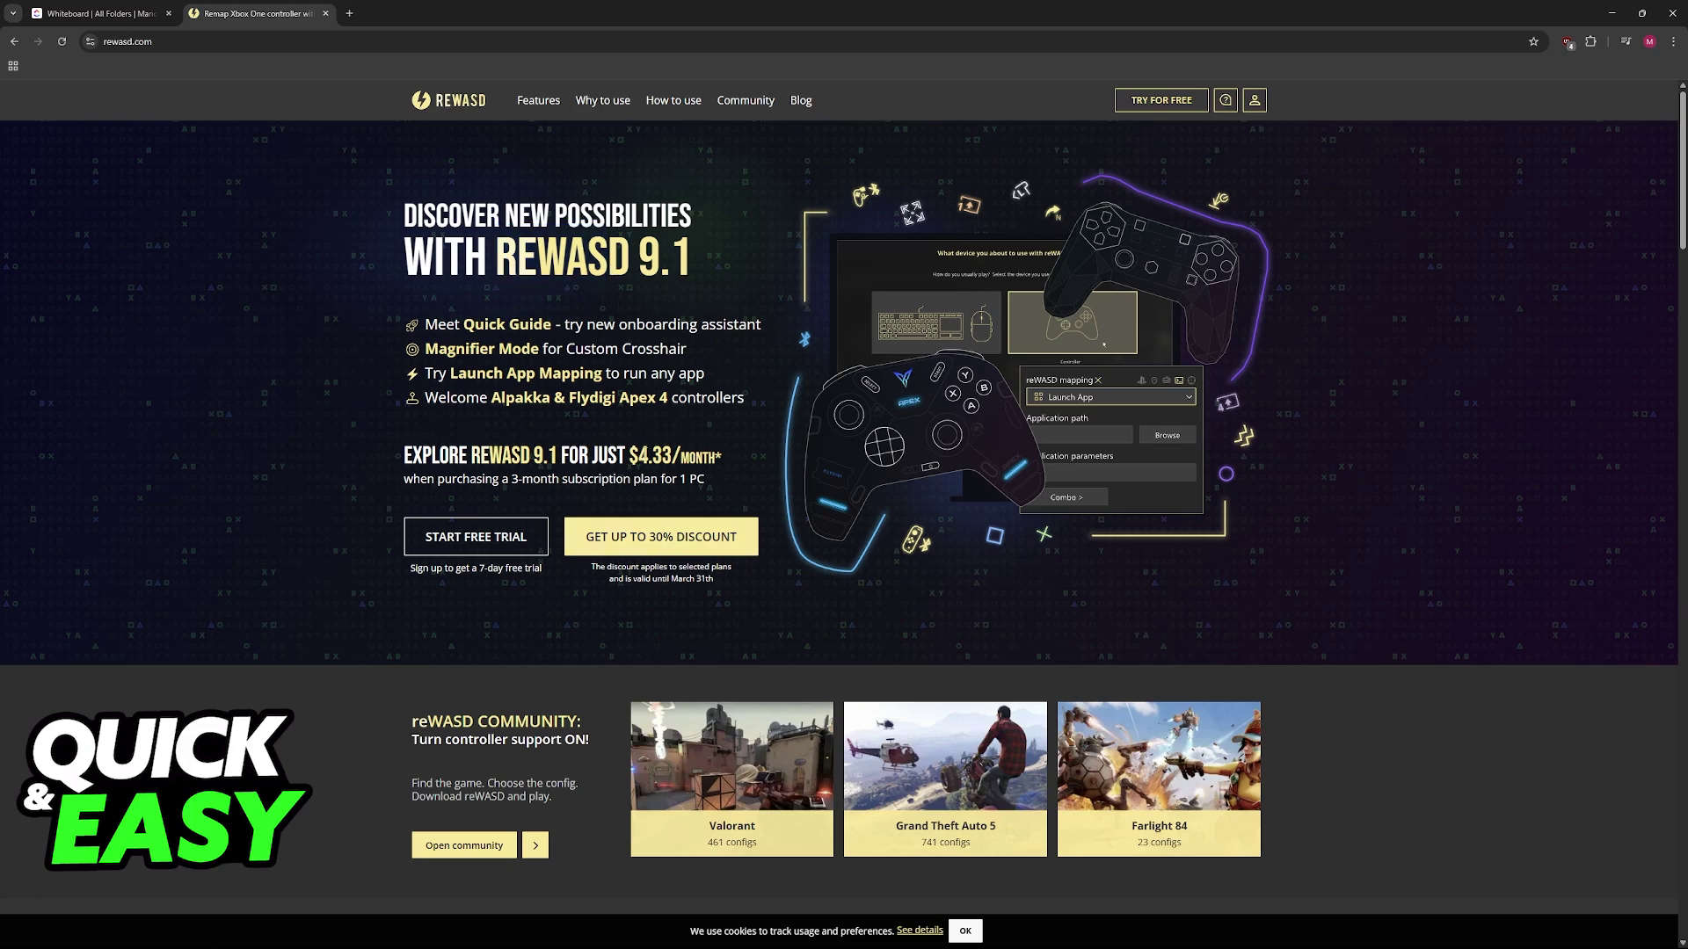
scroll(793, 678, down, 1)
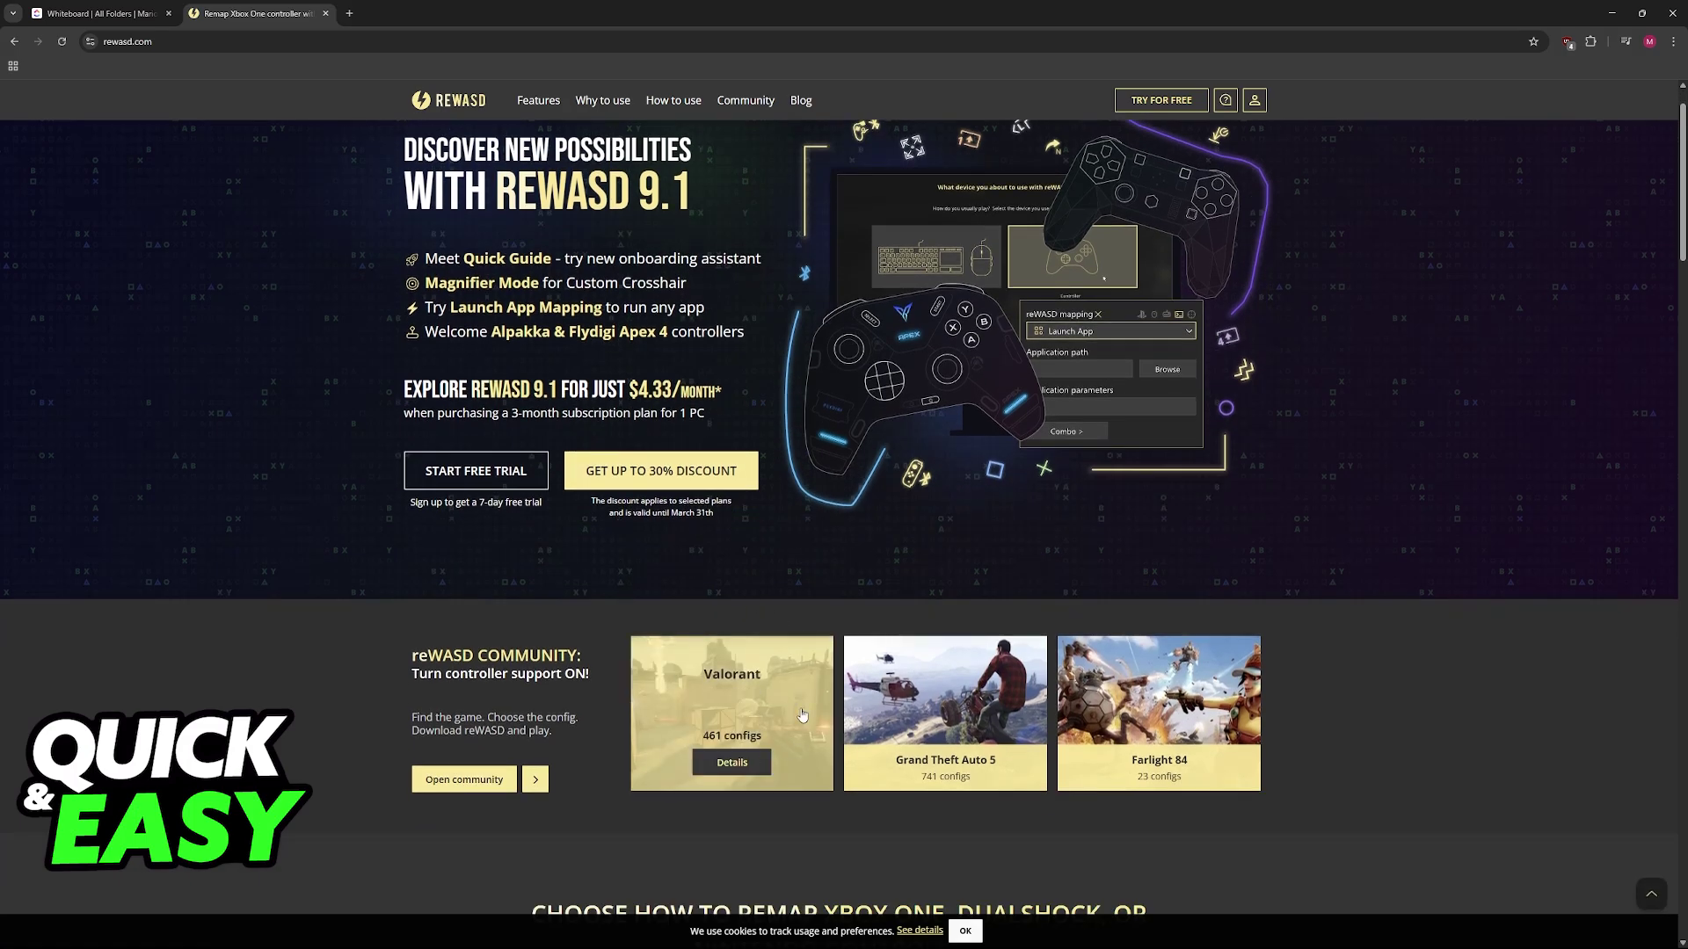
Open the Valorant community configs page and preview the Configuracion Valorant Con Control config
click(731, 762)
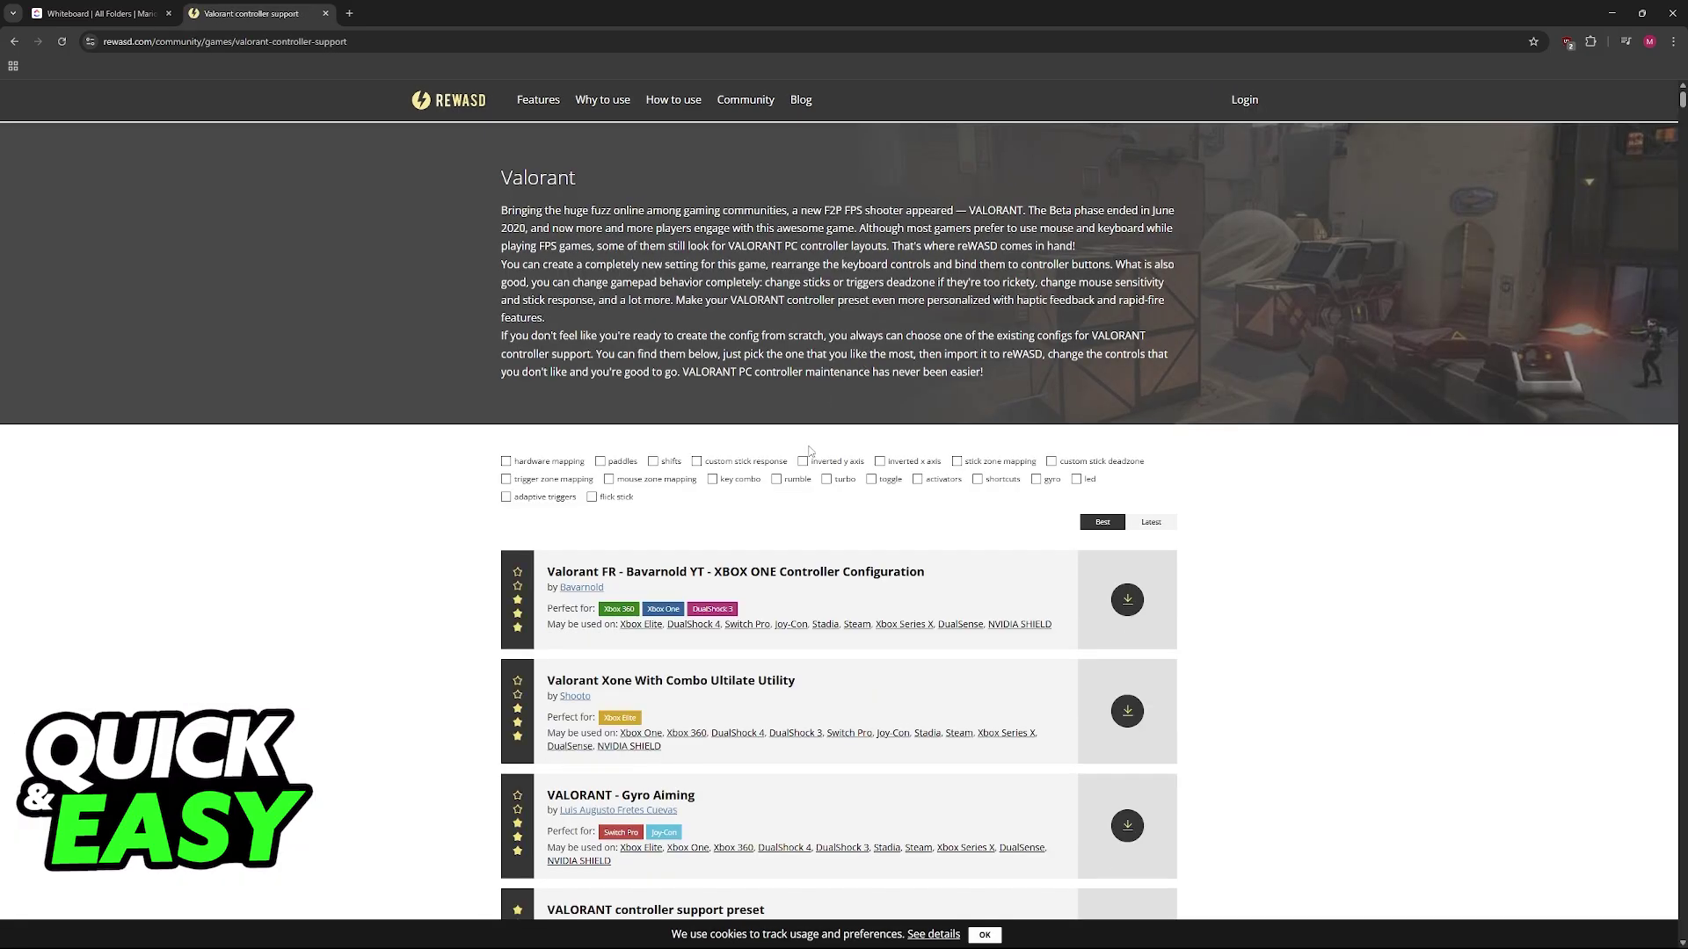
scroll(761, 470, down, 1)
scroll(786, 448, up, 1)
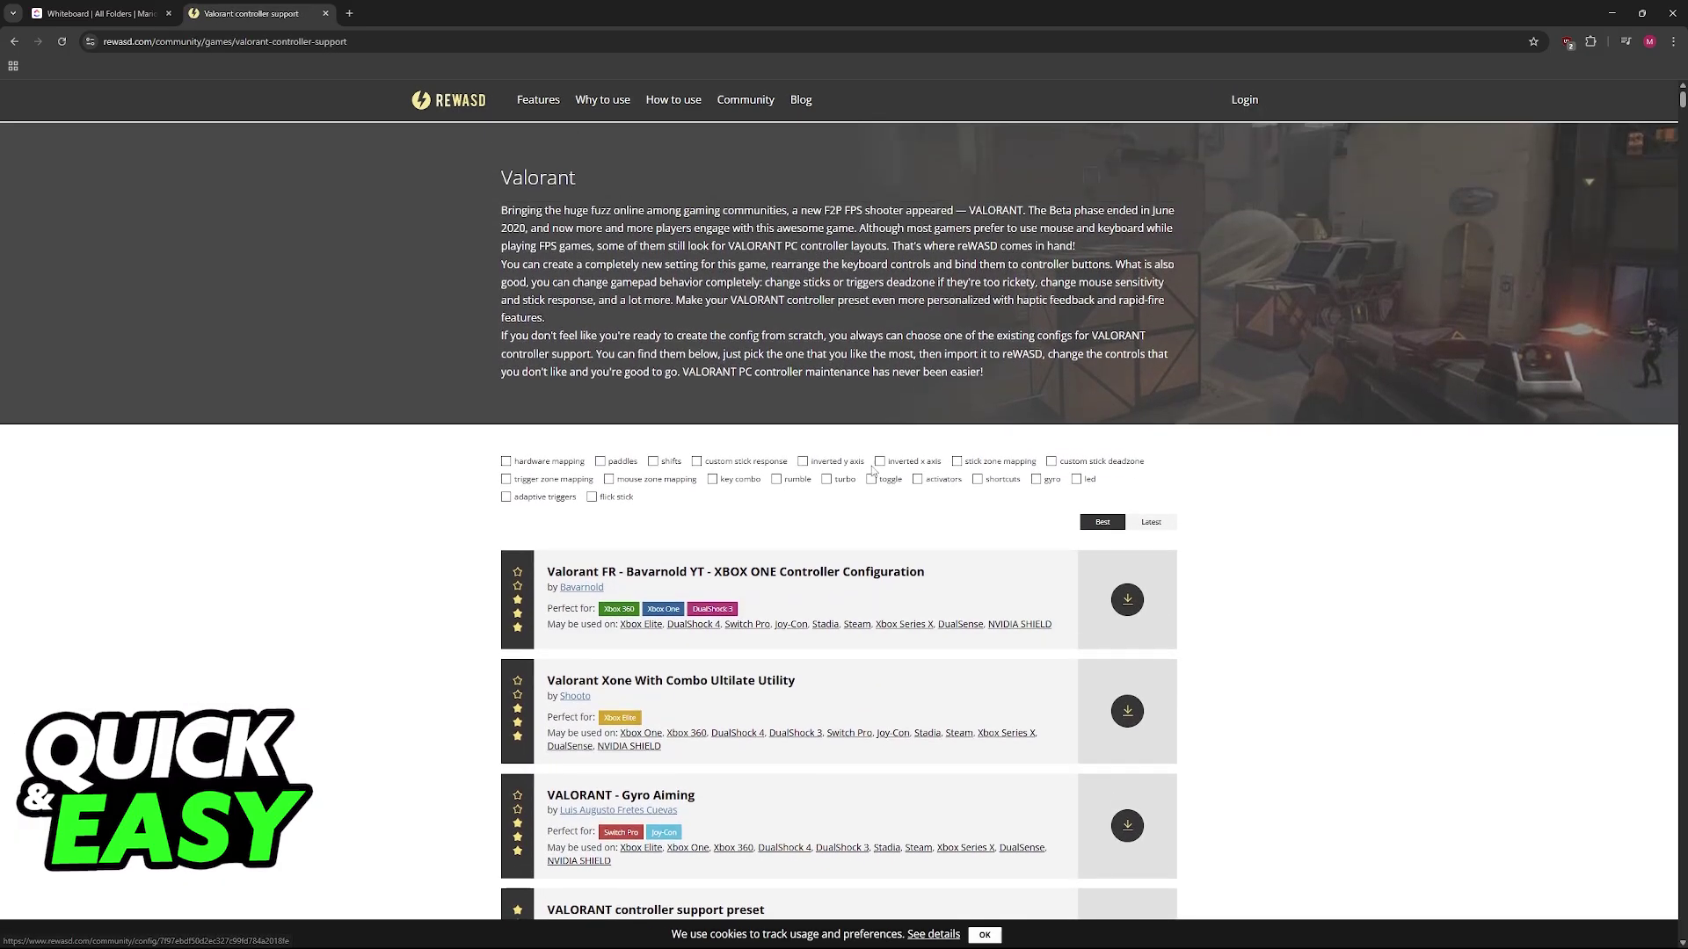
scroll(597, 461, down, 3)
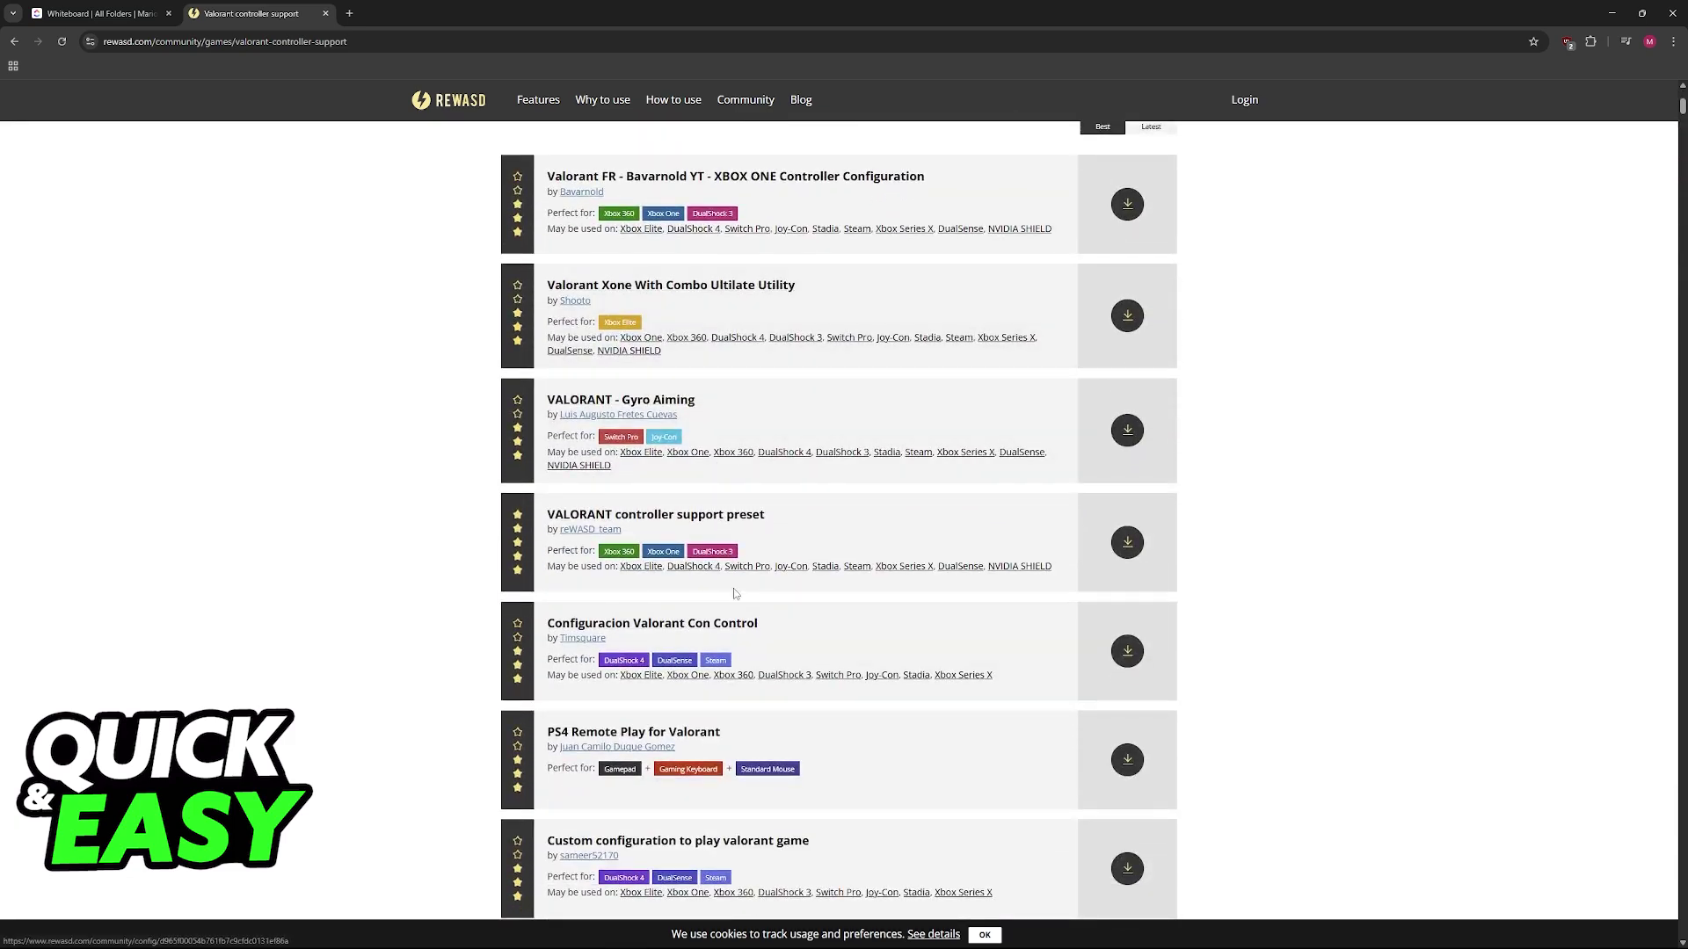
scroll(847, 573, up, 2)
scroll(1127, 474, up, 1)
scroll(1127, 575, down, 3)
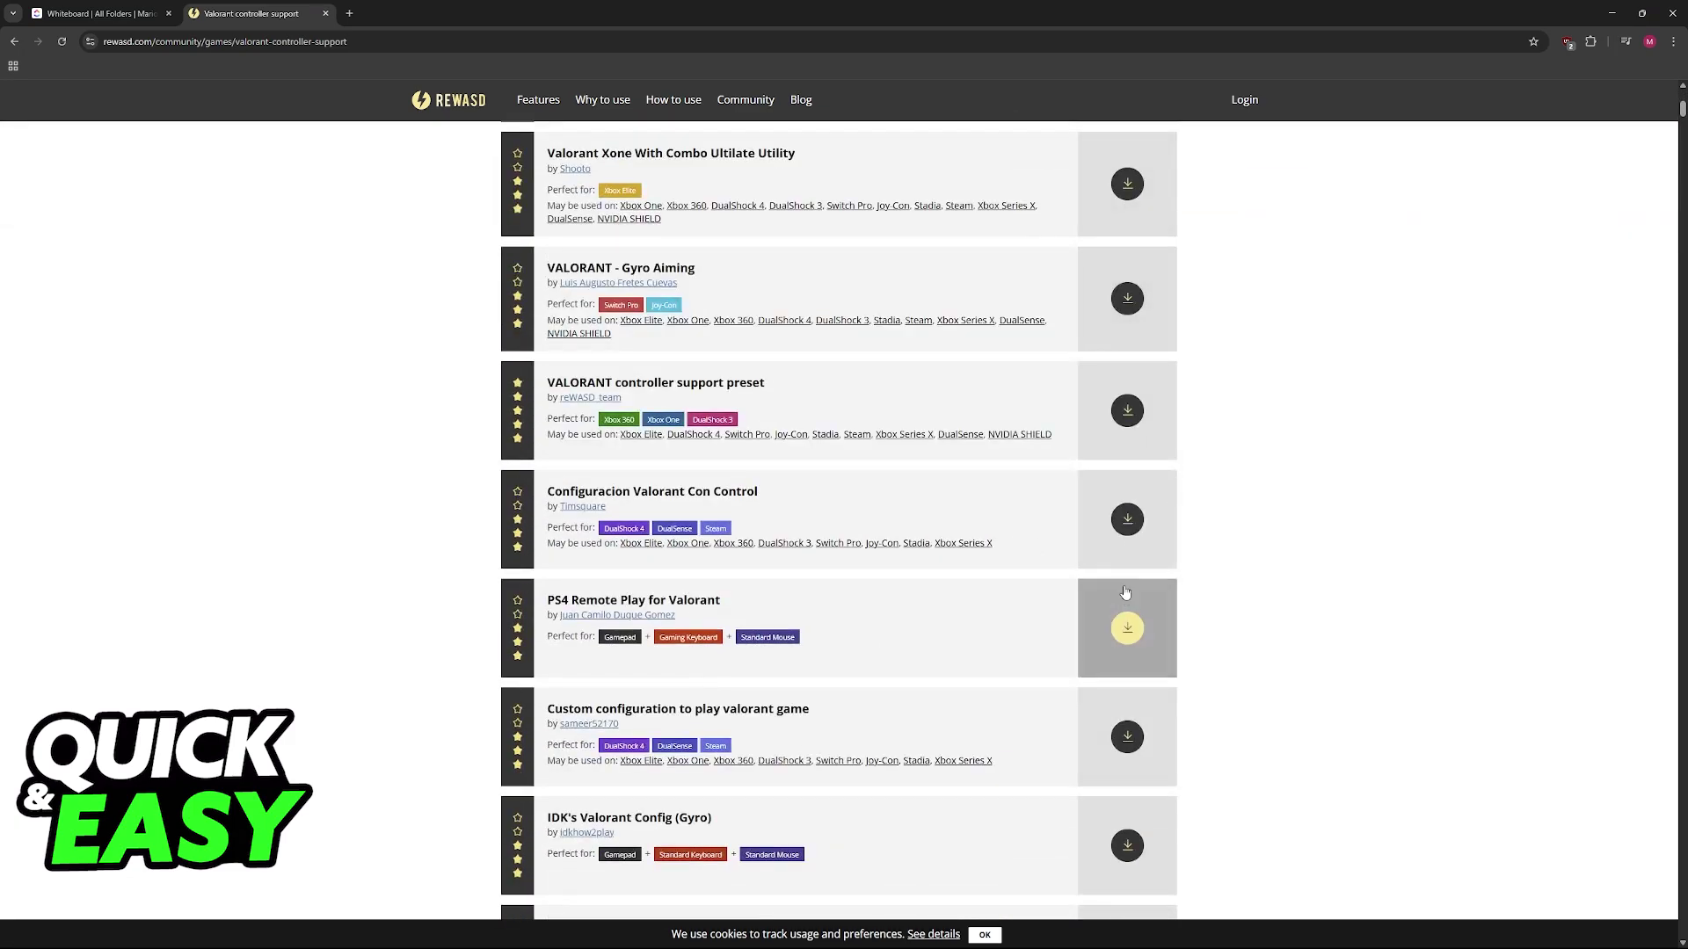
scroll(1132, 608, up, 1)
scroll(1140, 583, up, 2)
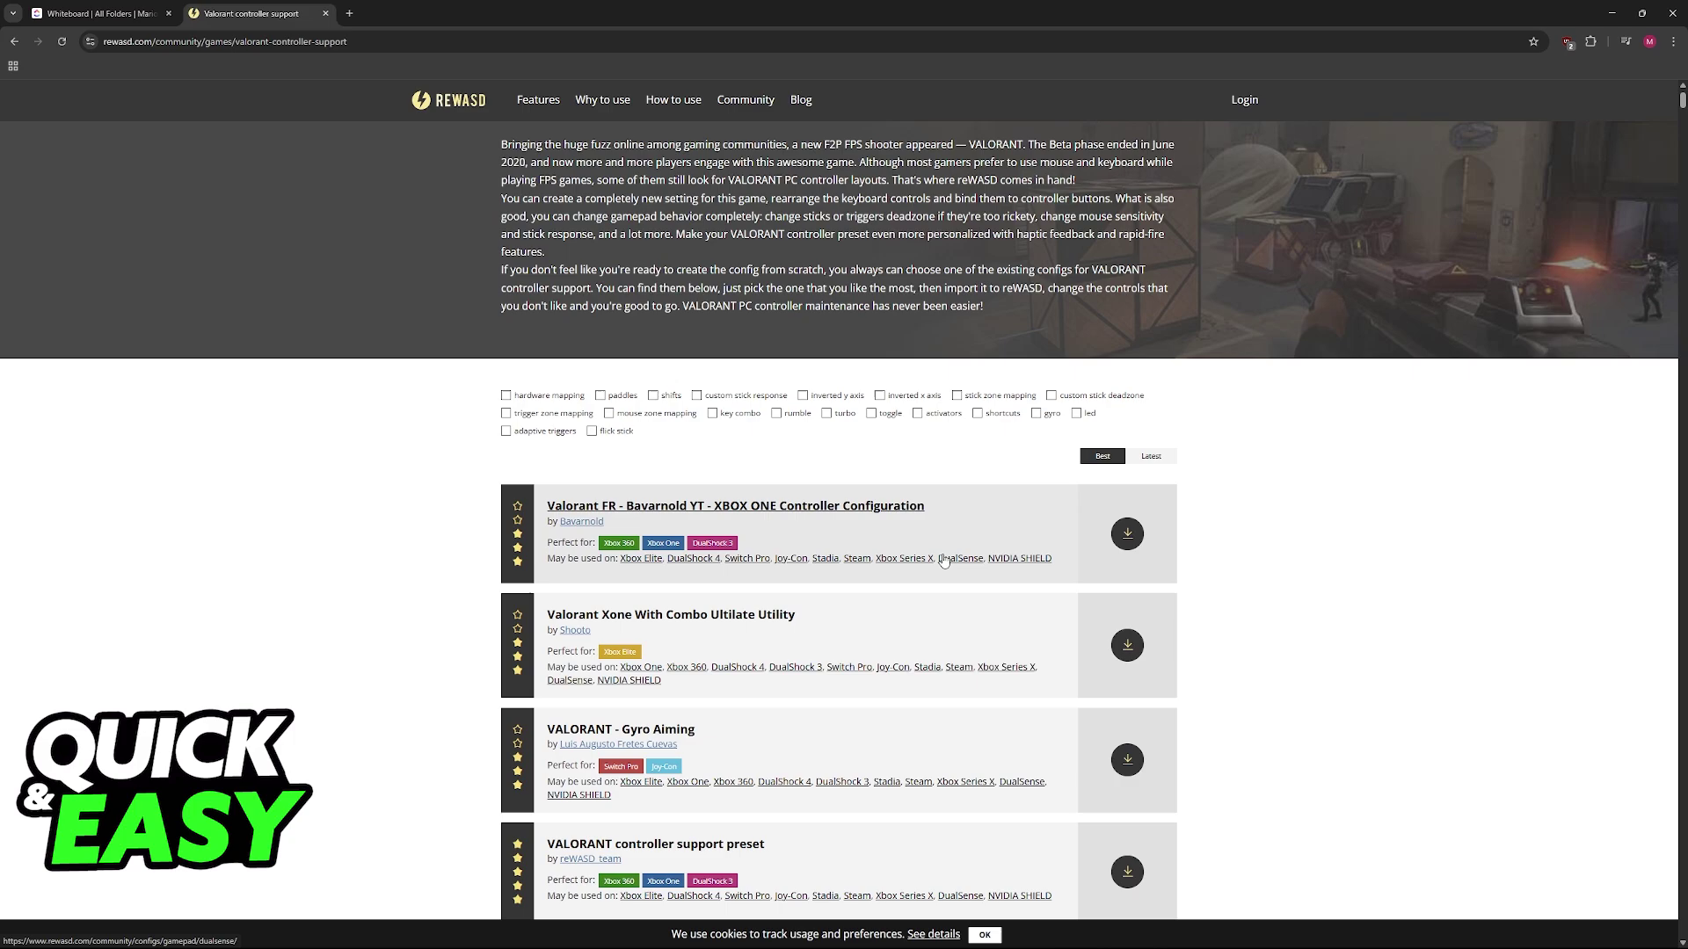
click(935, 518)
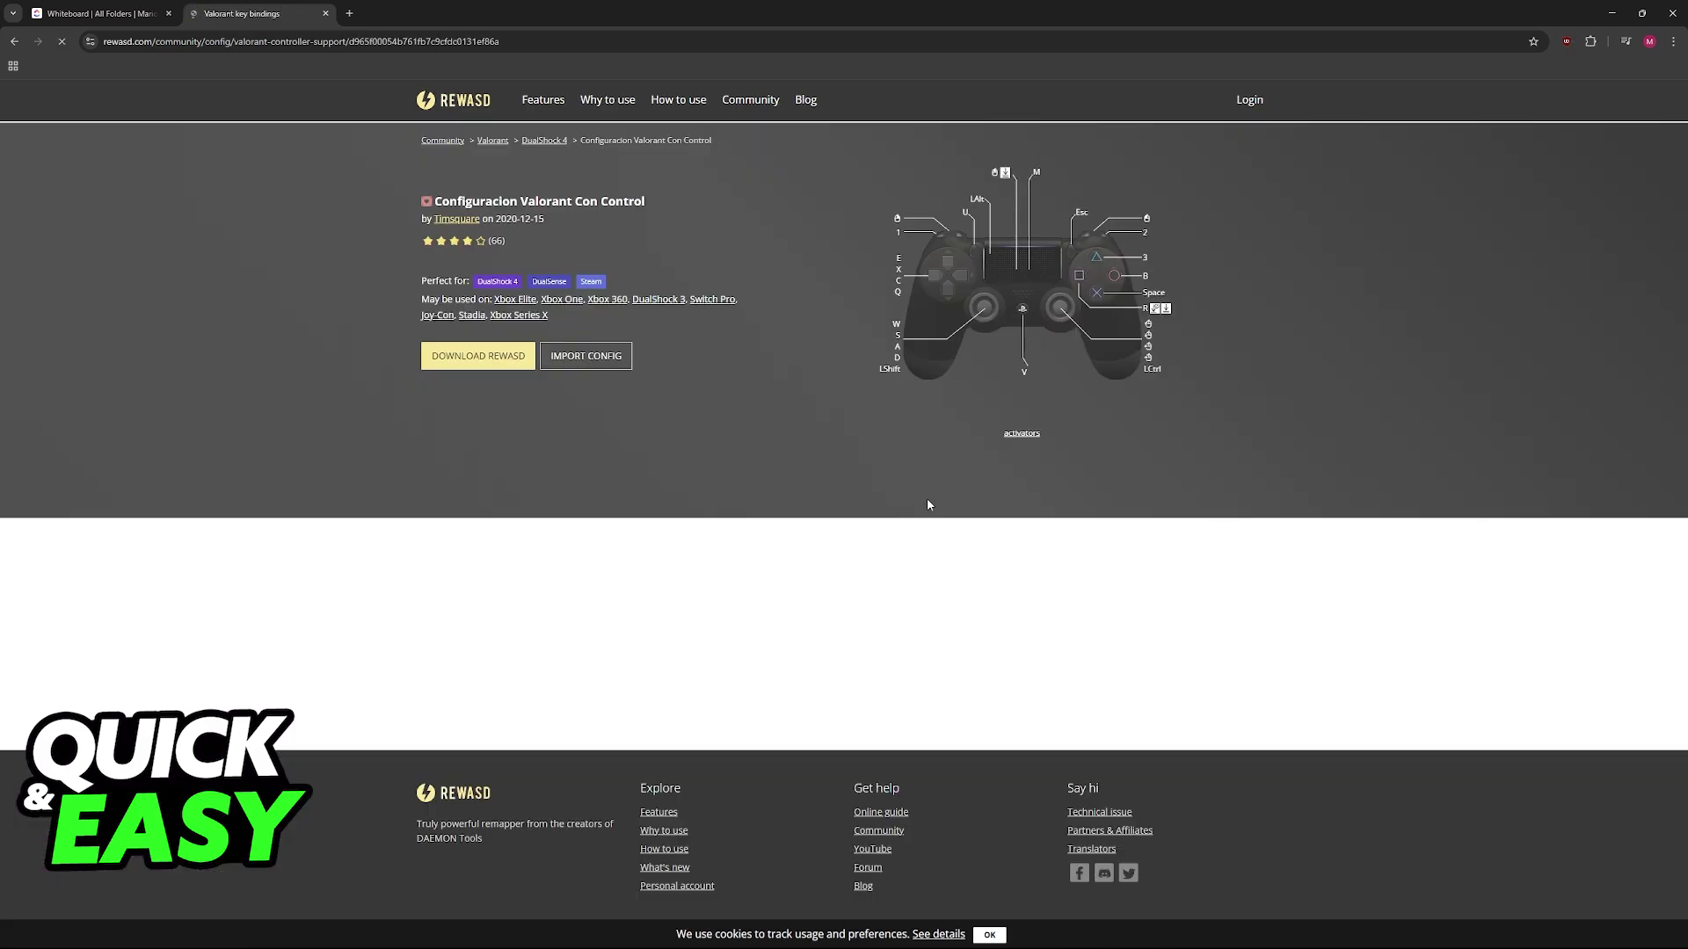
key(alt+Left)
scroll(687, 515, down, 3)
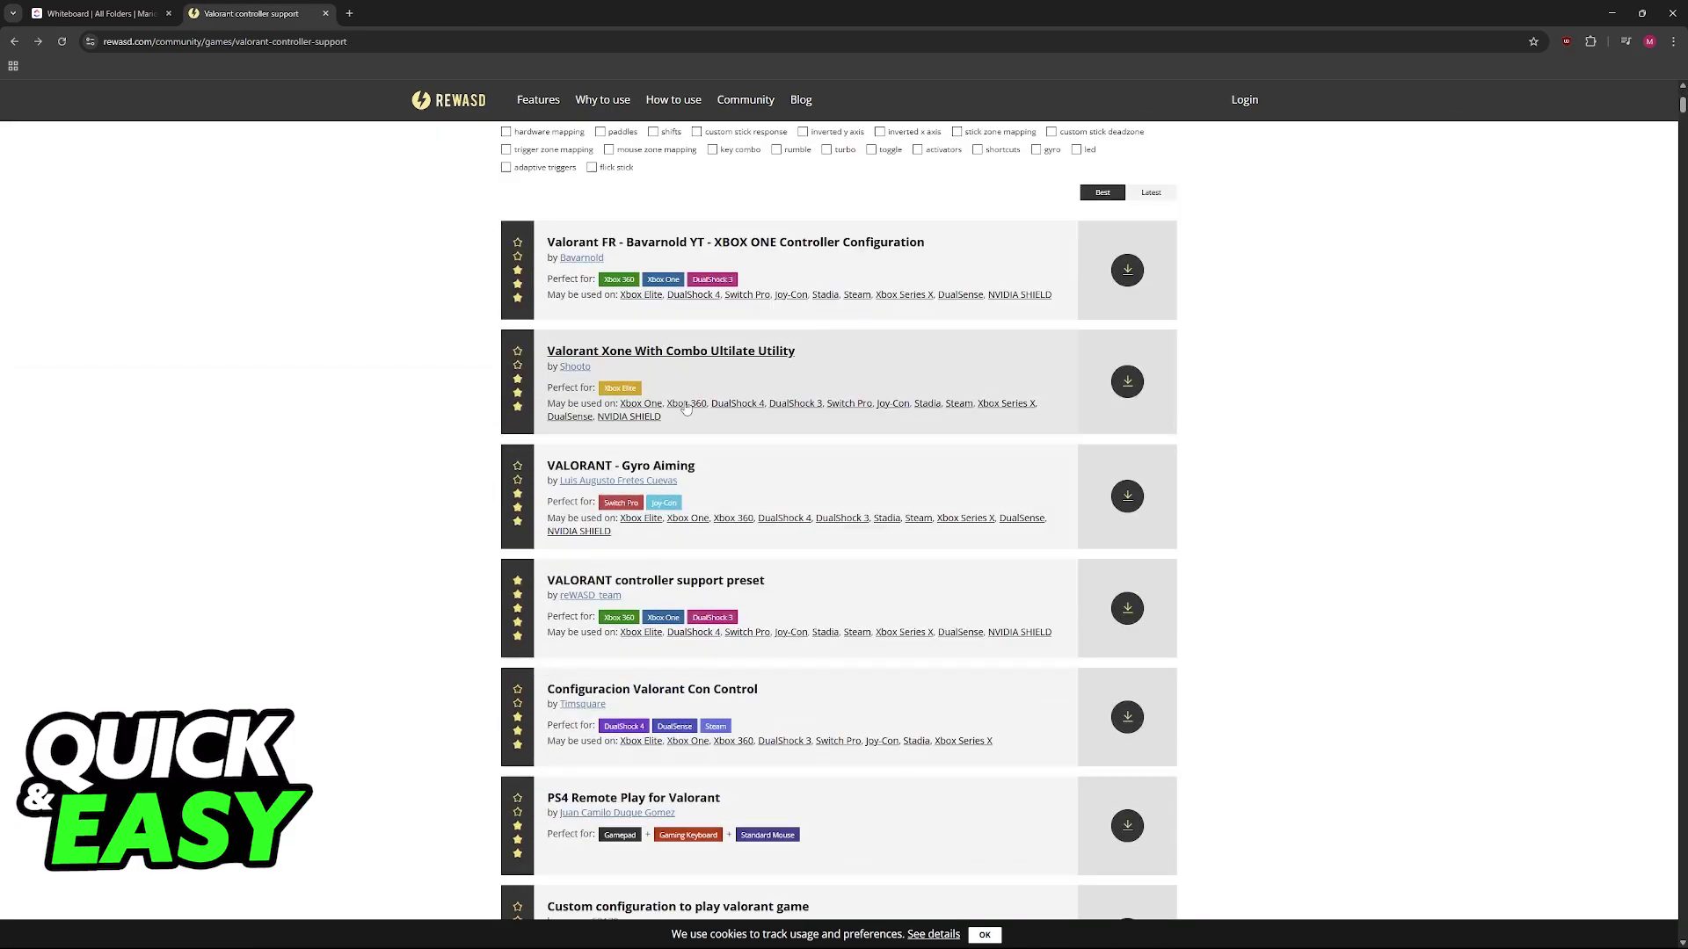
Preview the Valorant Xone With Combo Ultilate Utility and VALORANT controller support preset configs
click(733, 350)
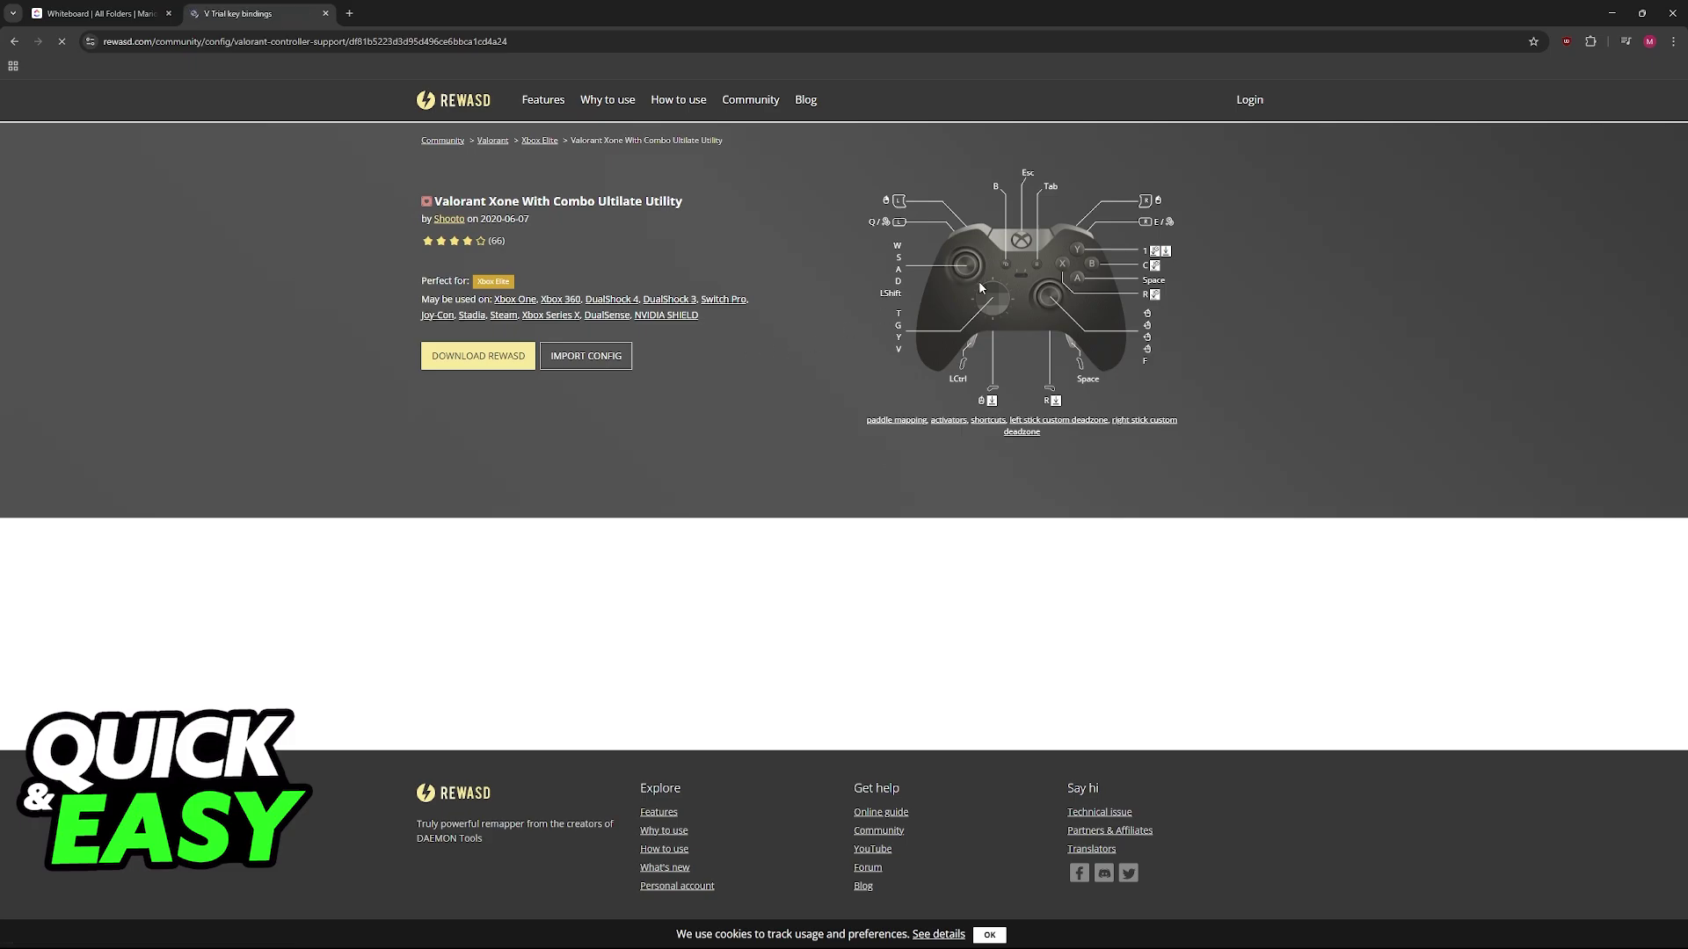
key(alt+Left)
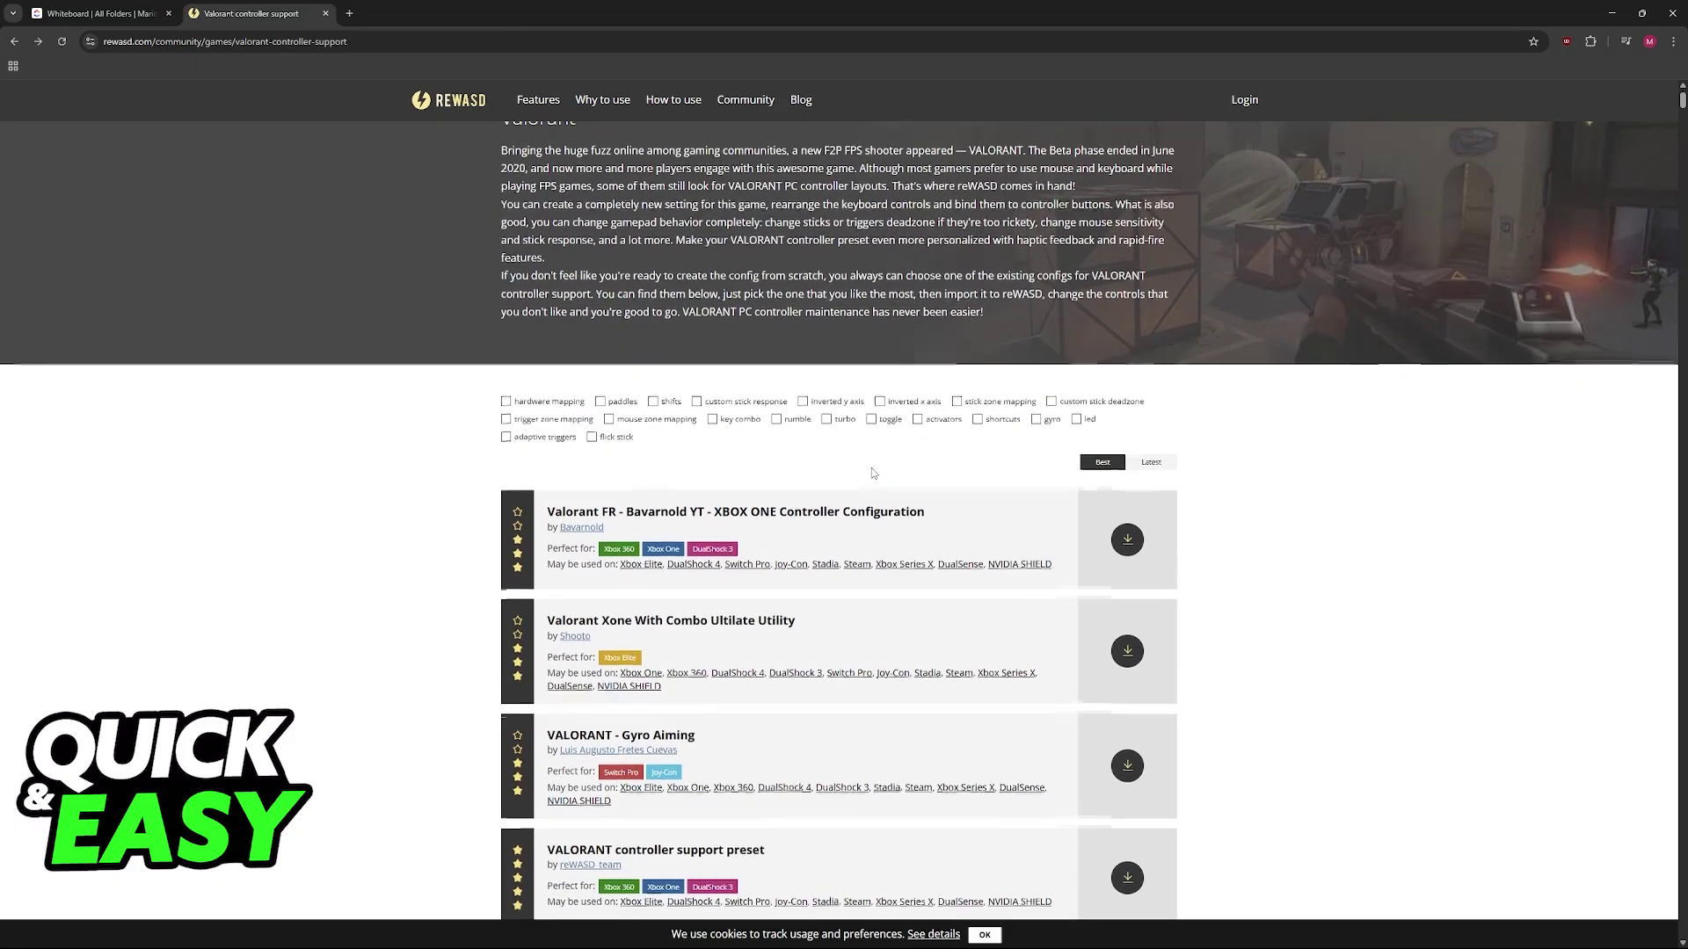
scroll(872, 468, down, 1)
scroll(843, 527, down, 2)
click(810, 518)
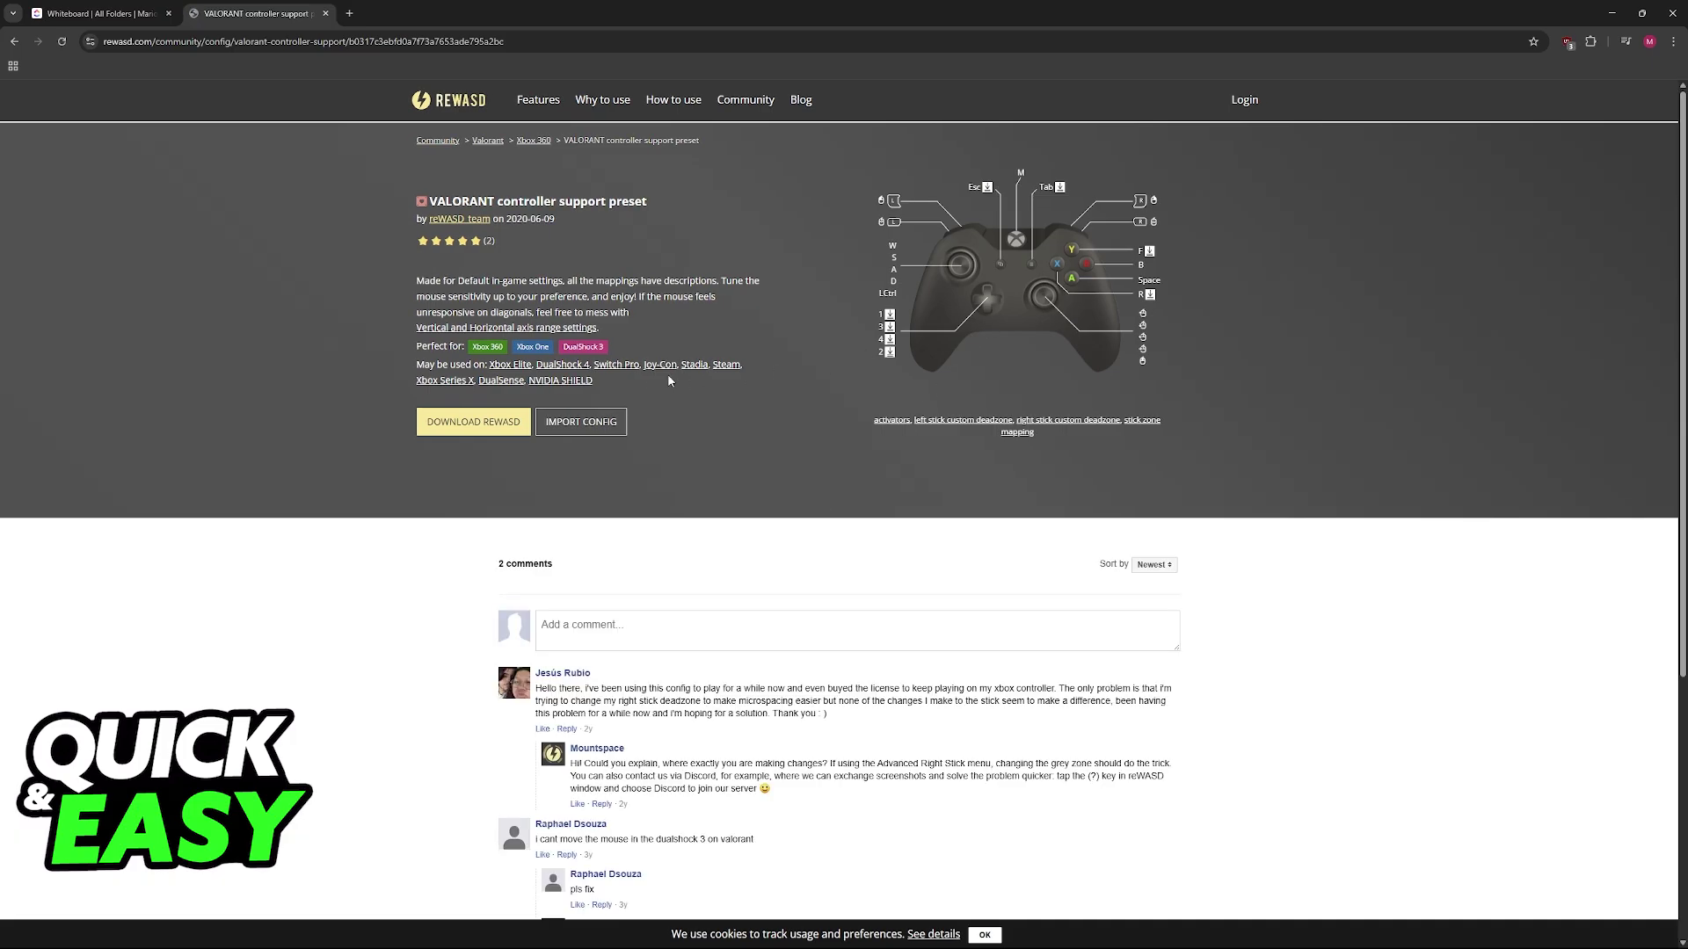
key(alt+Left)
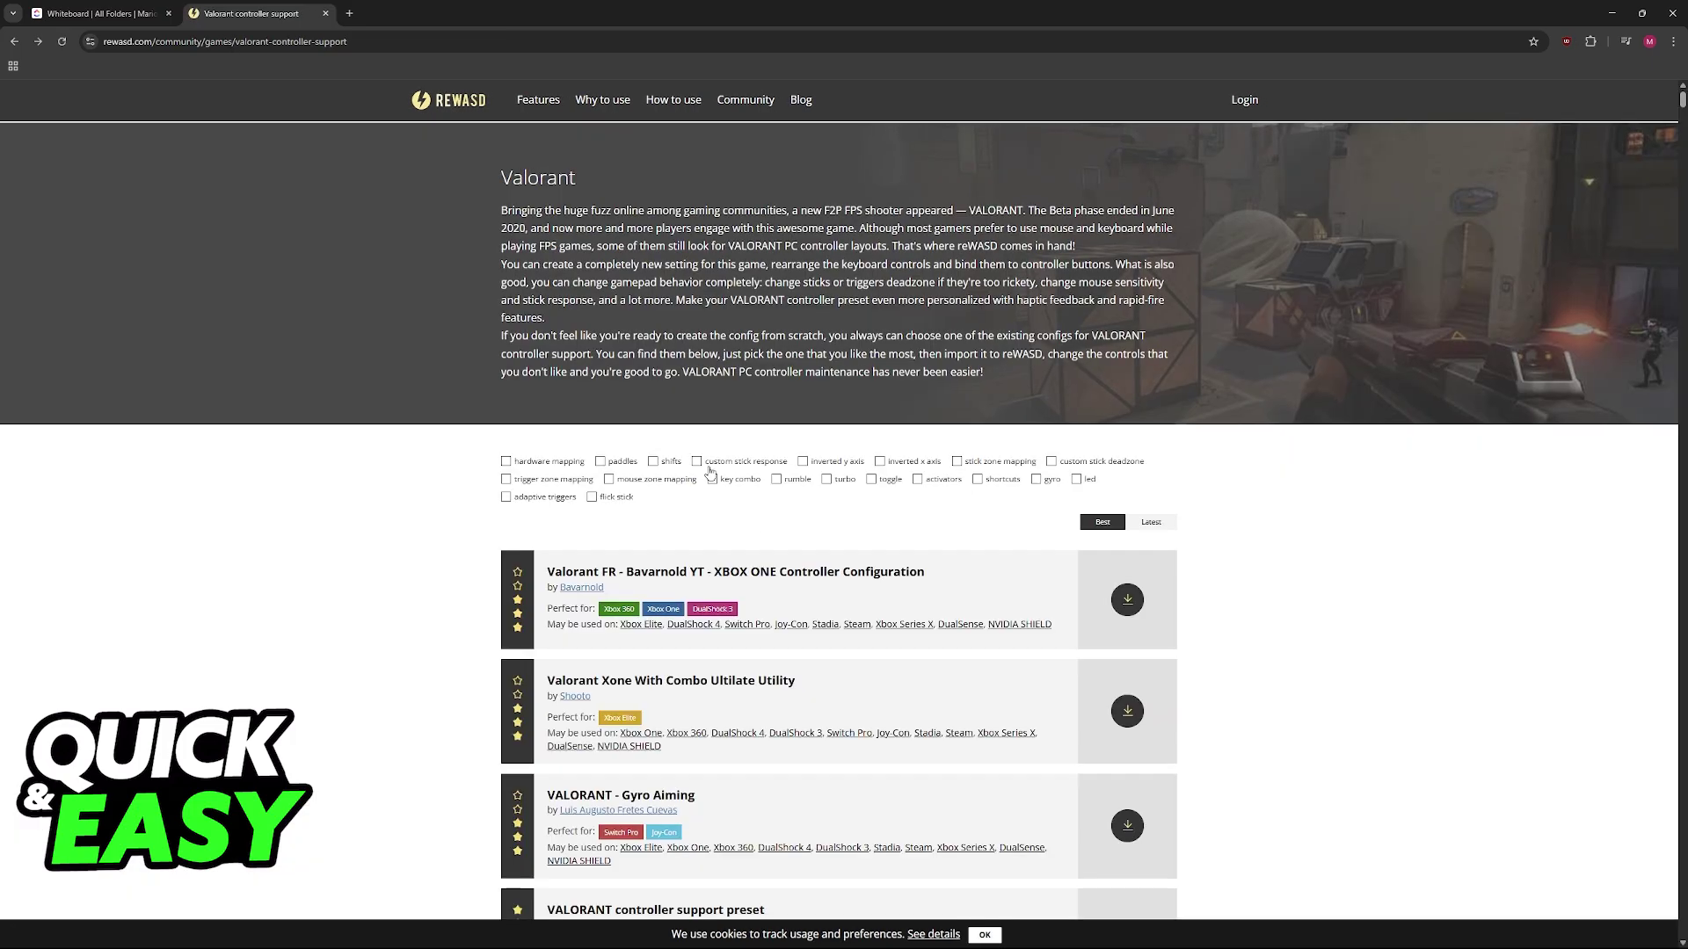
scroll(709, 472, down, 3)
scroll(768, 493, down, 3)
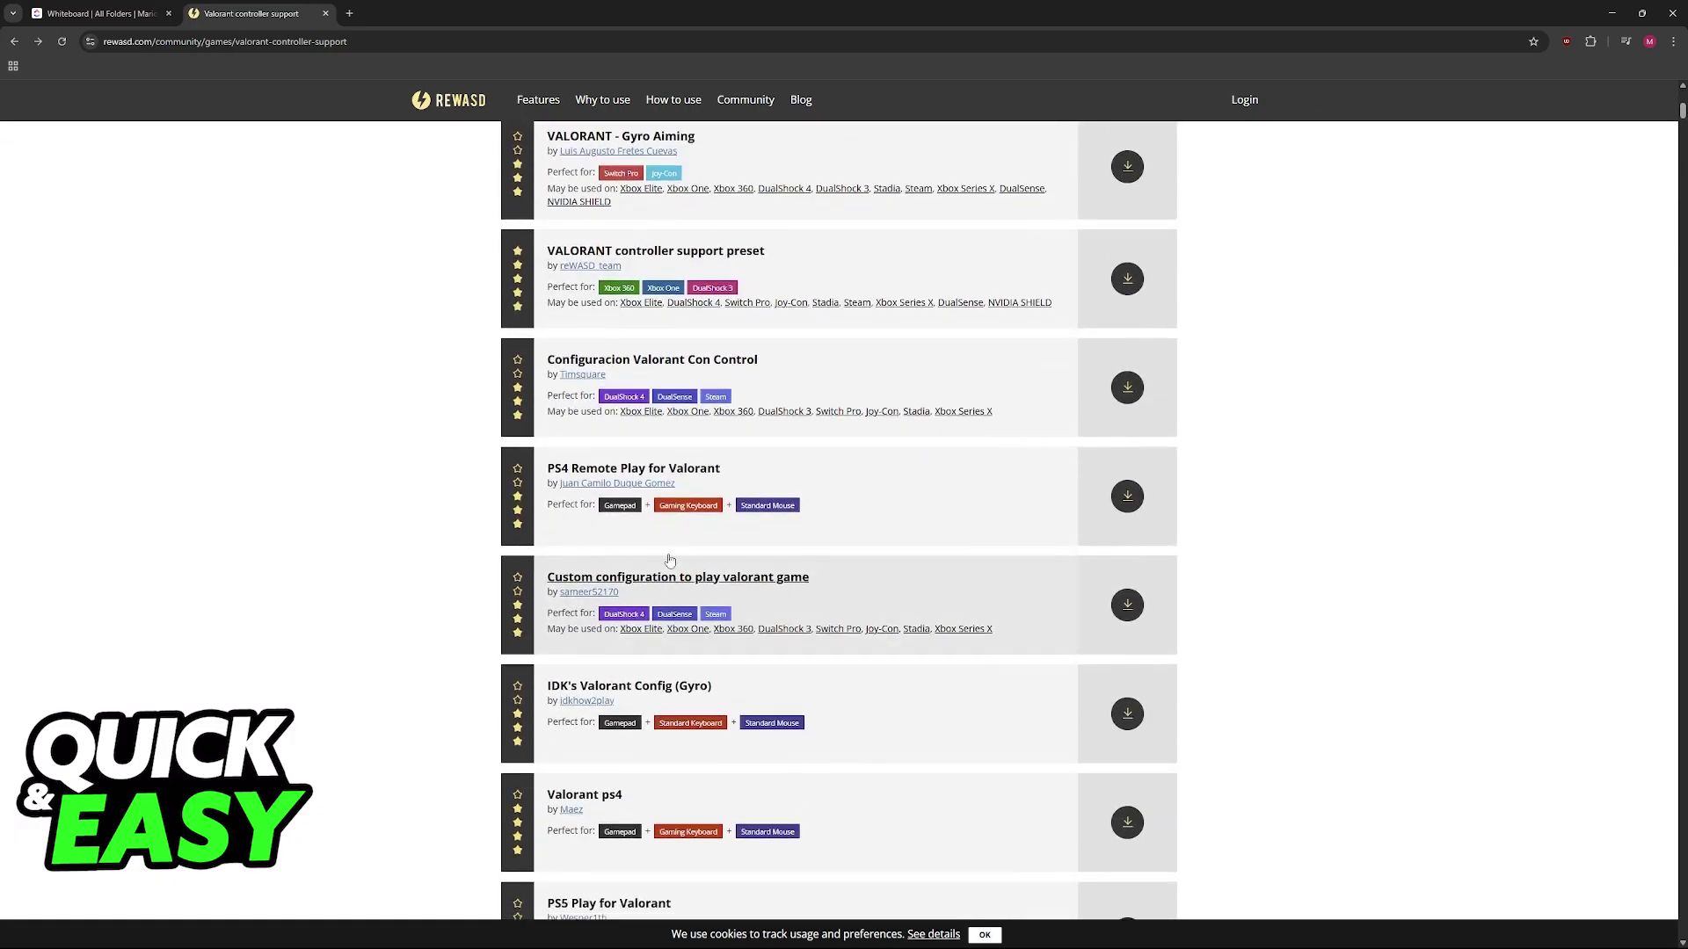
click(635, 396)
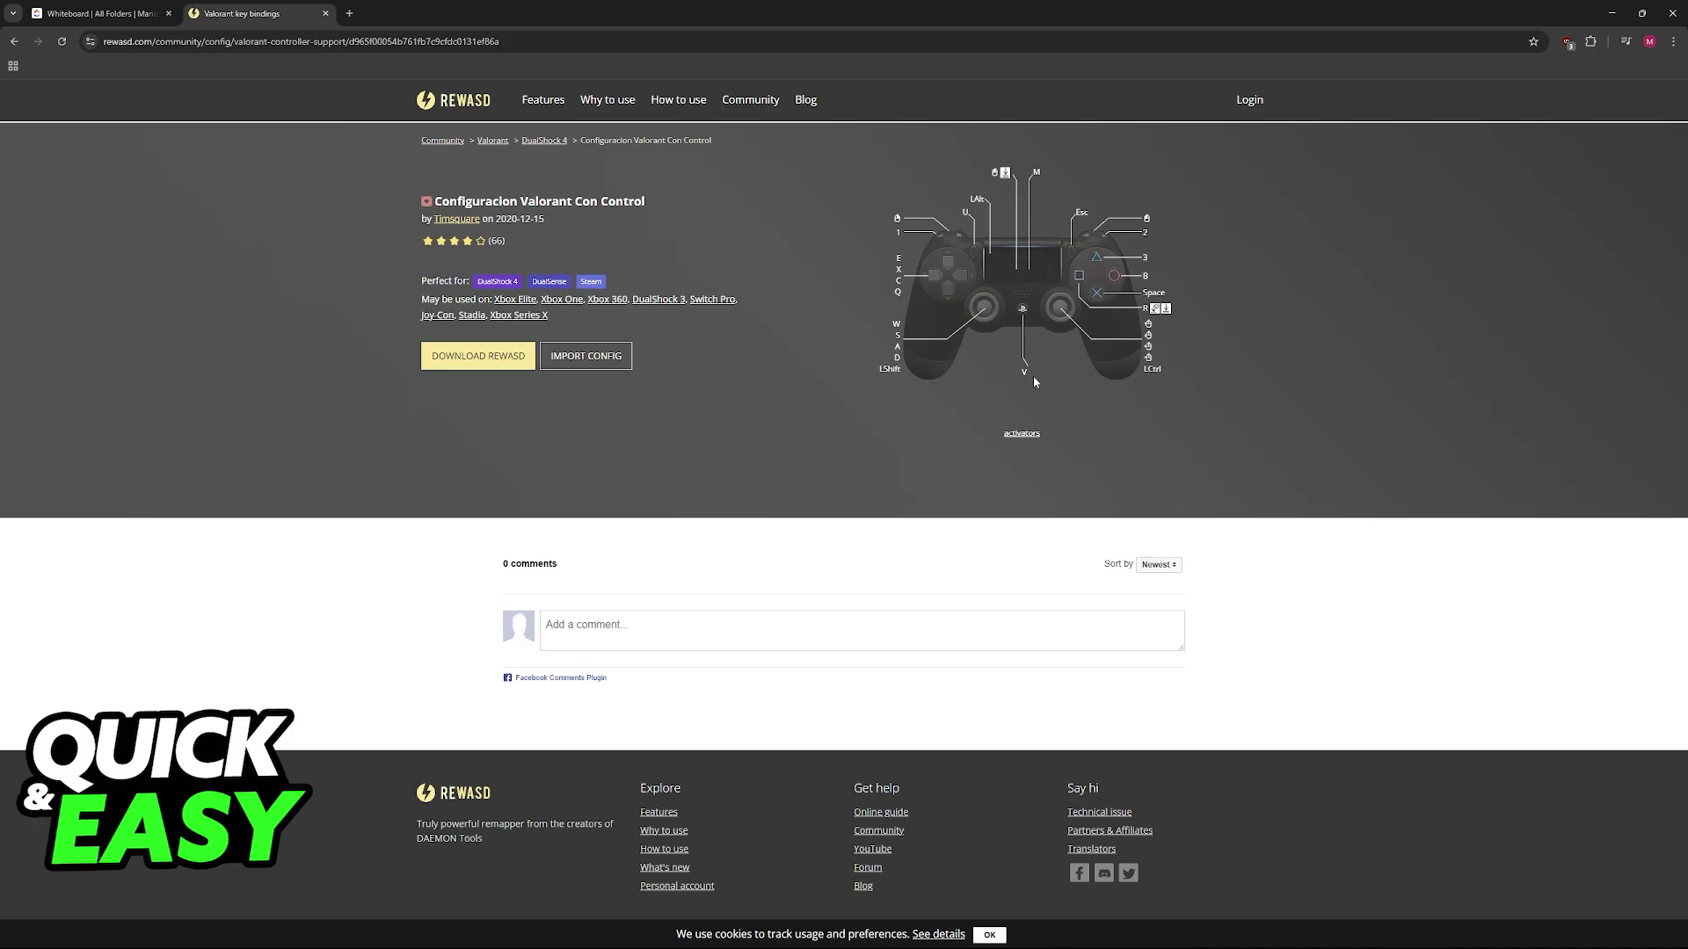
key(alt+Left)
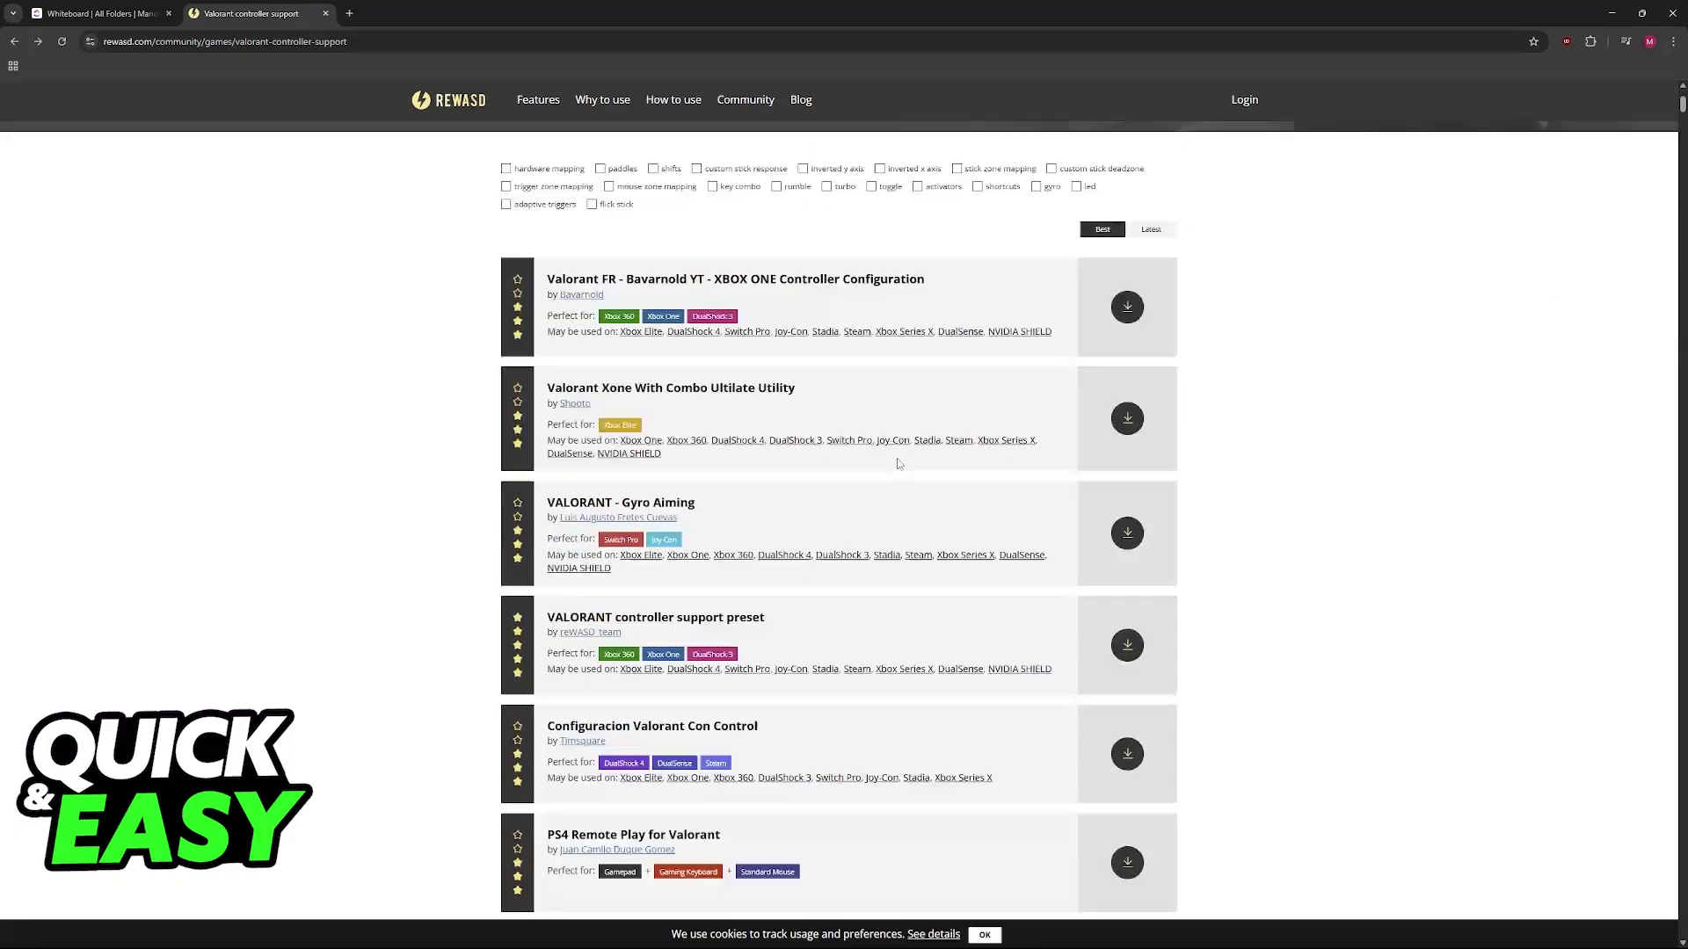
Return to the whiteboard in fullscreen and draw a pink arrow toward the filter list
click(107, 14)
key(F11)
scroll(933, 376, down, 5)
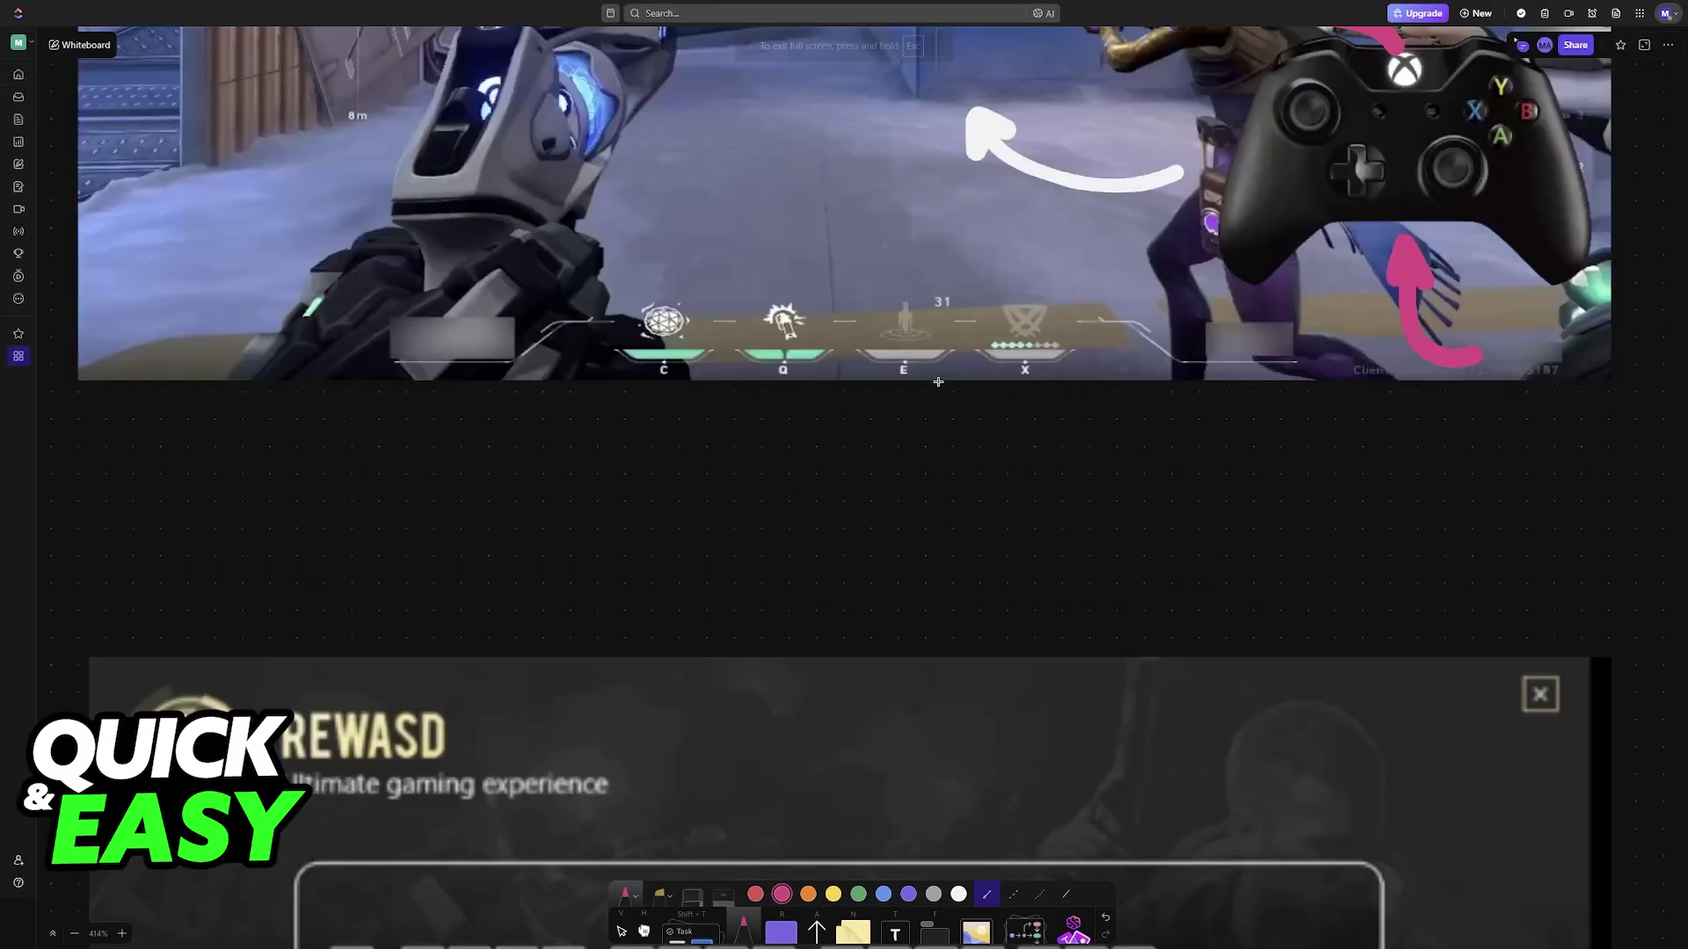
scroll(976, 395, down, 5)
scroll(1016, 422, down, 4)
scroll(1060, 458, down, 3)
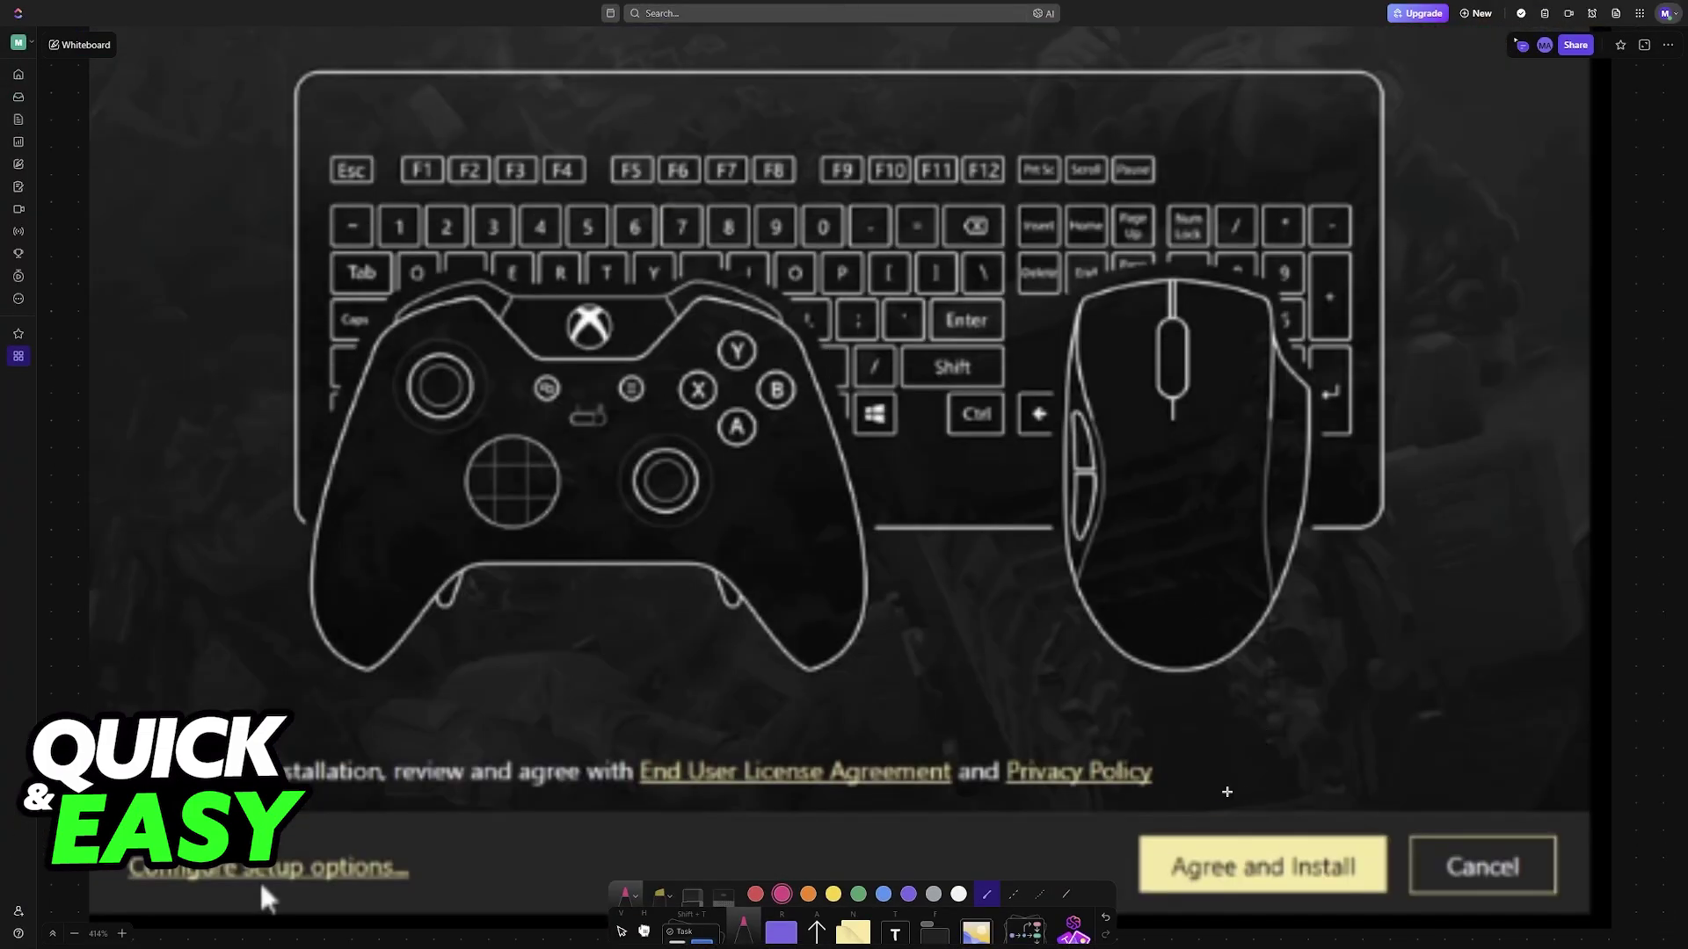
scroll(1059, 501, down, 2)
scroll(1060, 574, down, 5)
scroll(1054, 554, down, 2)
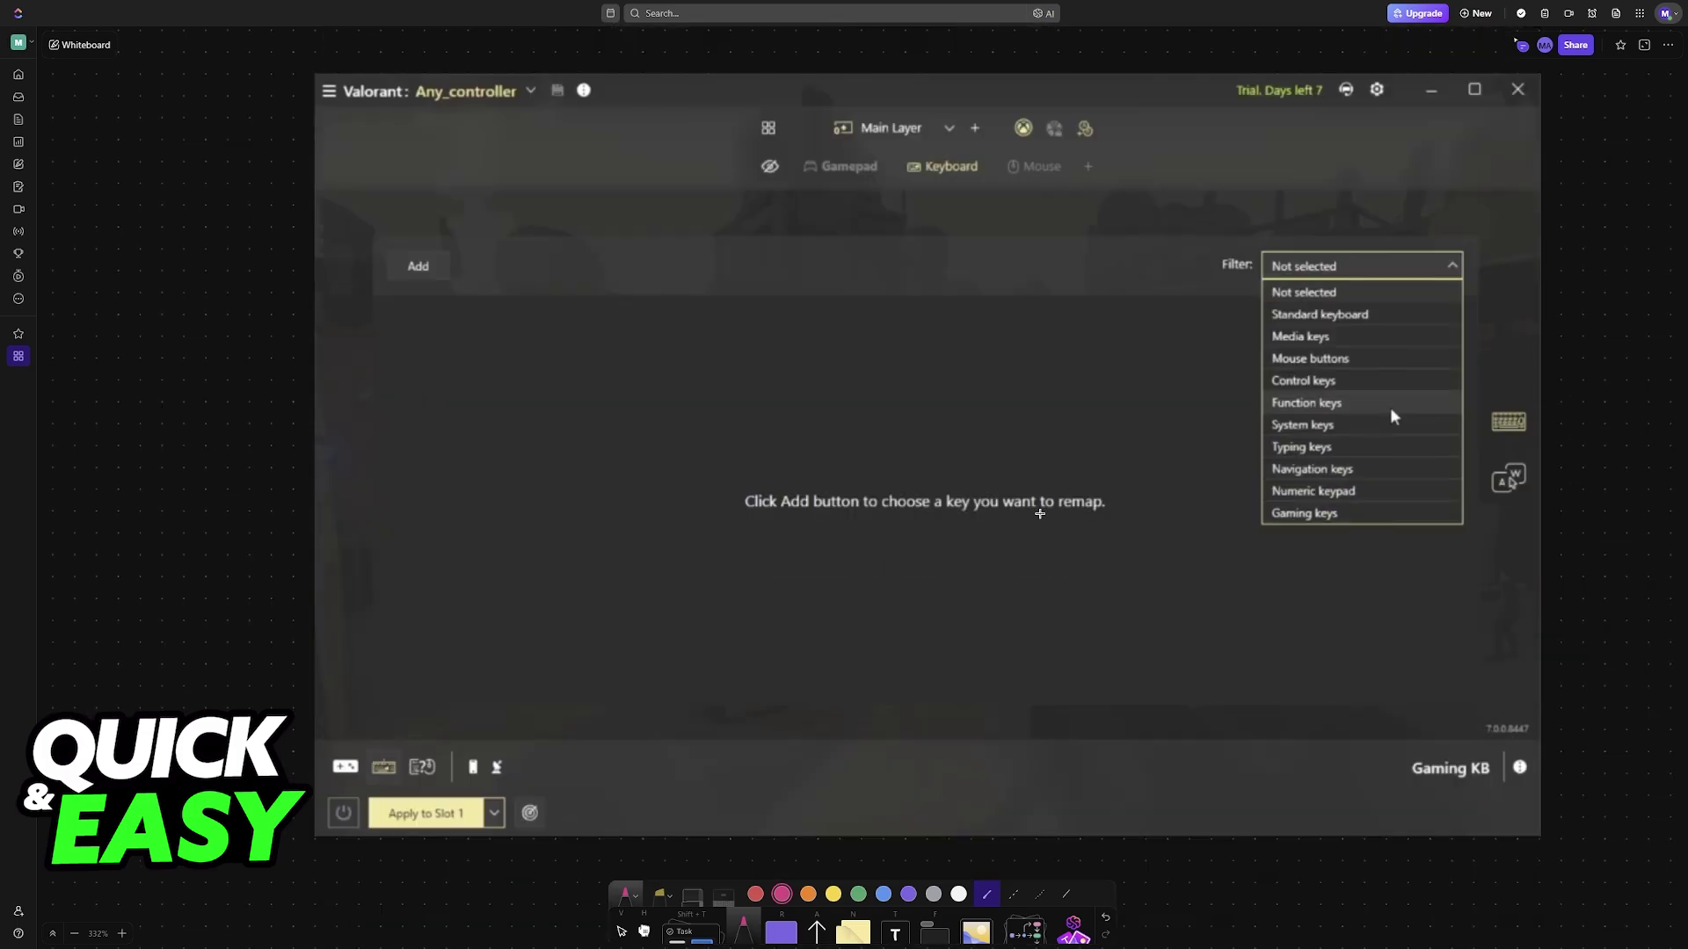
scroll(1040, 508, right, 1)
drag(1154, 383, 1156, 430)
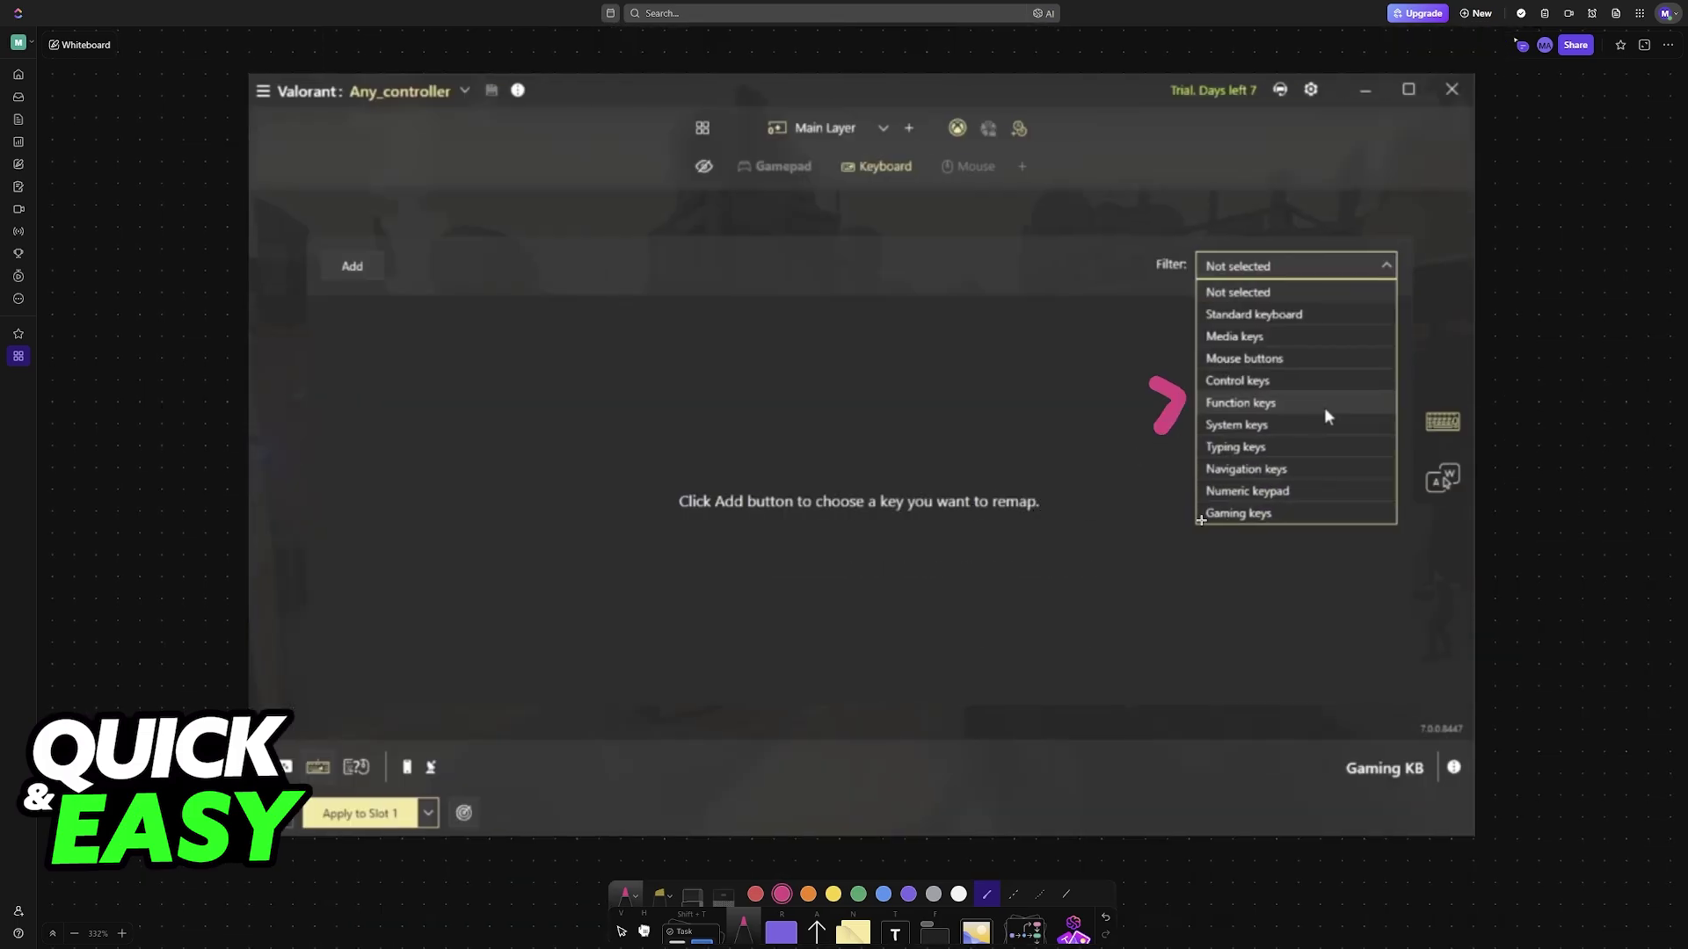
Bracket both sides of the key-filter list in pink, undoing one right-side stroke
drag(1202, 527, 1193, 271)
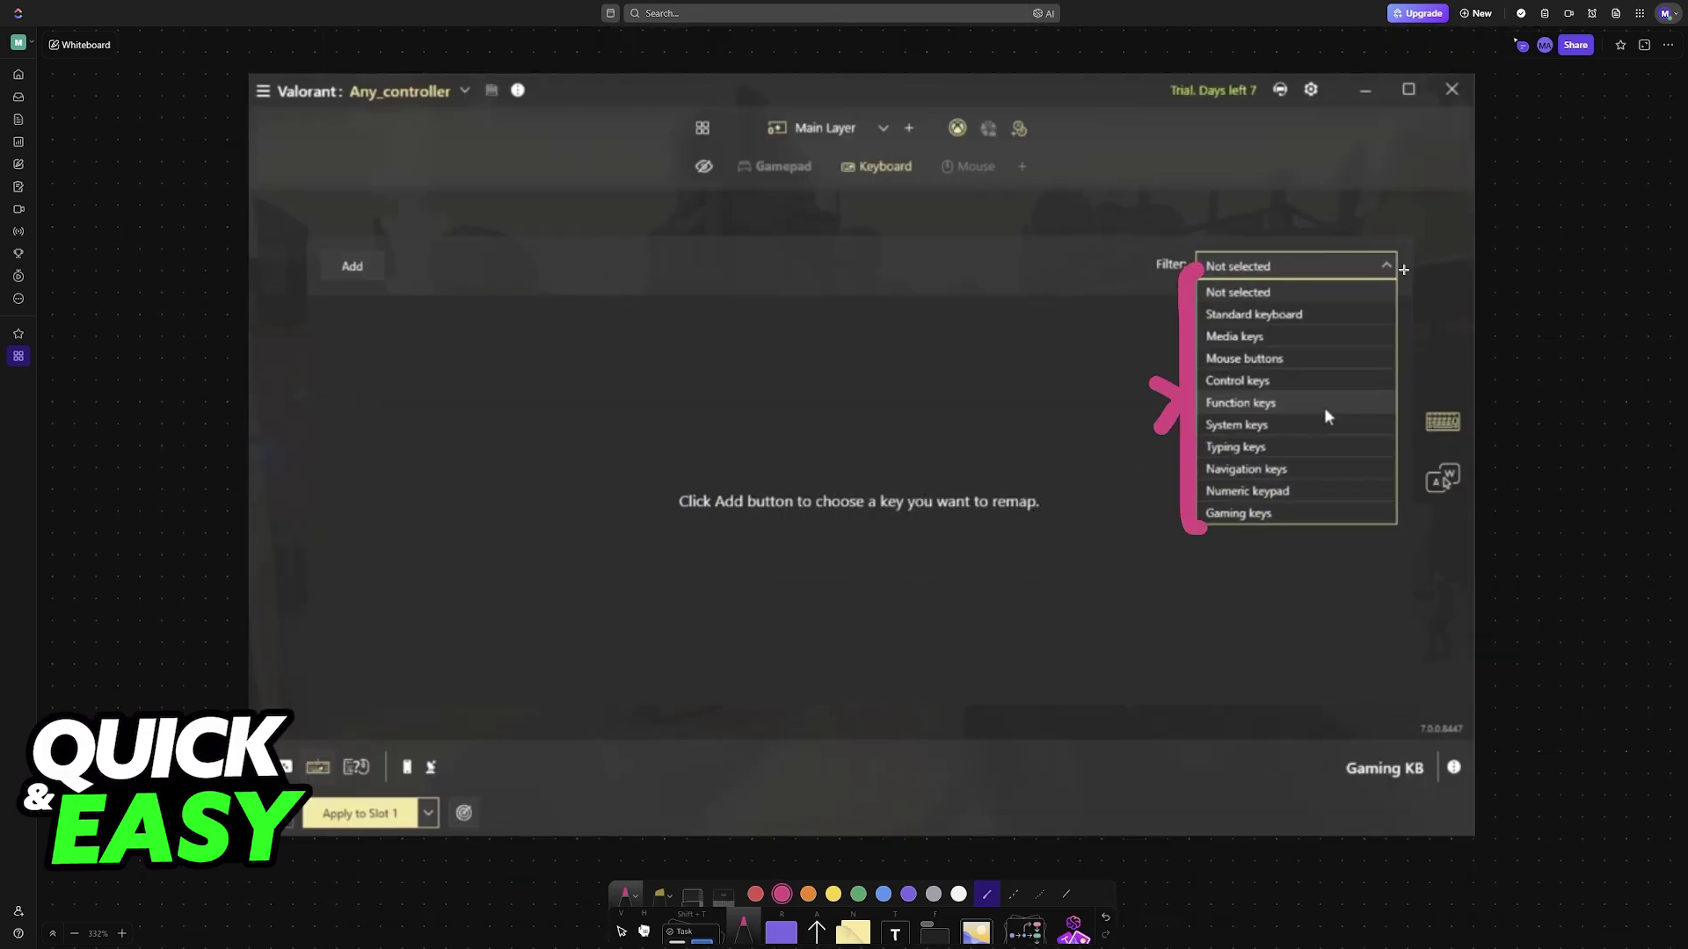
mouse_move(1387, 271)
mouse_down()
mouse_move(1407, 340)
mouse_move(1399, 533)
mouse_move(1401, 296)
mouse_move(1404, 541)
mouse_move(1411, 399)
mouse_up()
key(ctrl+z)
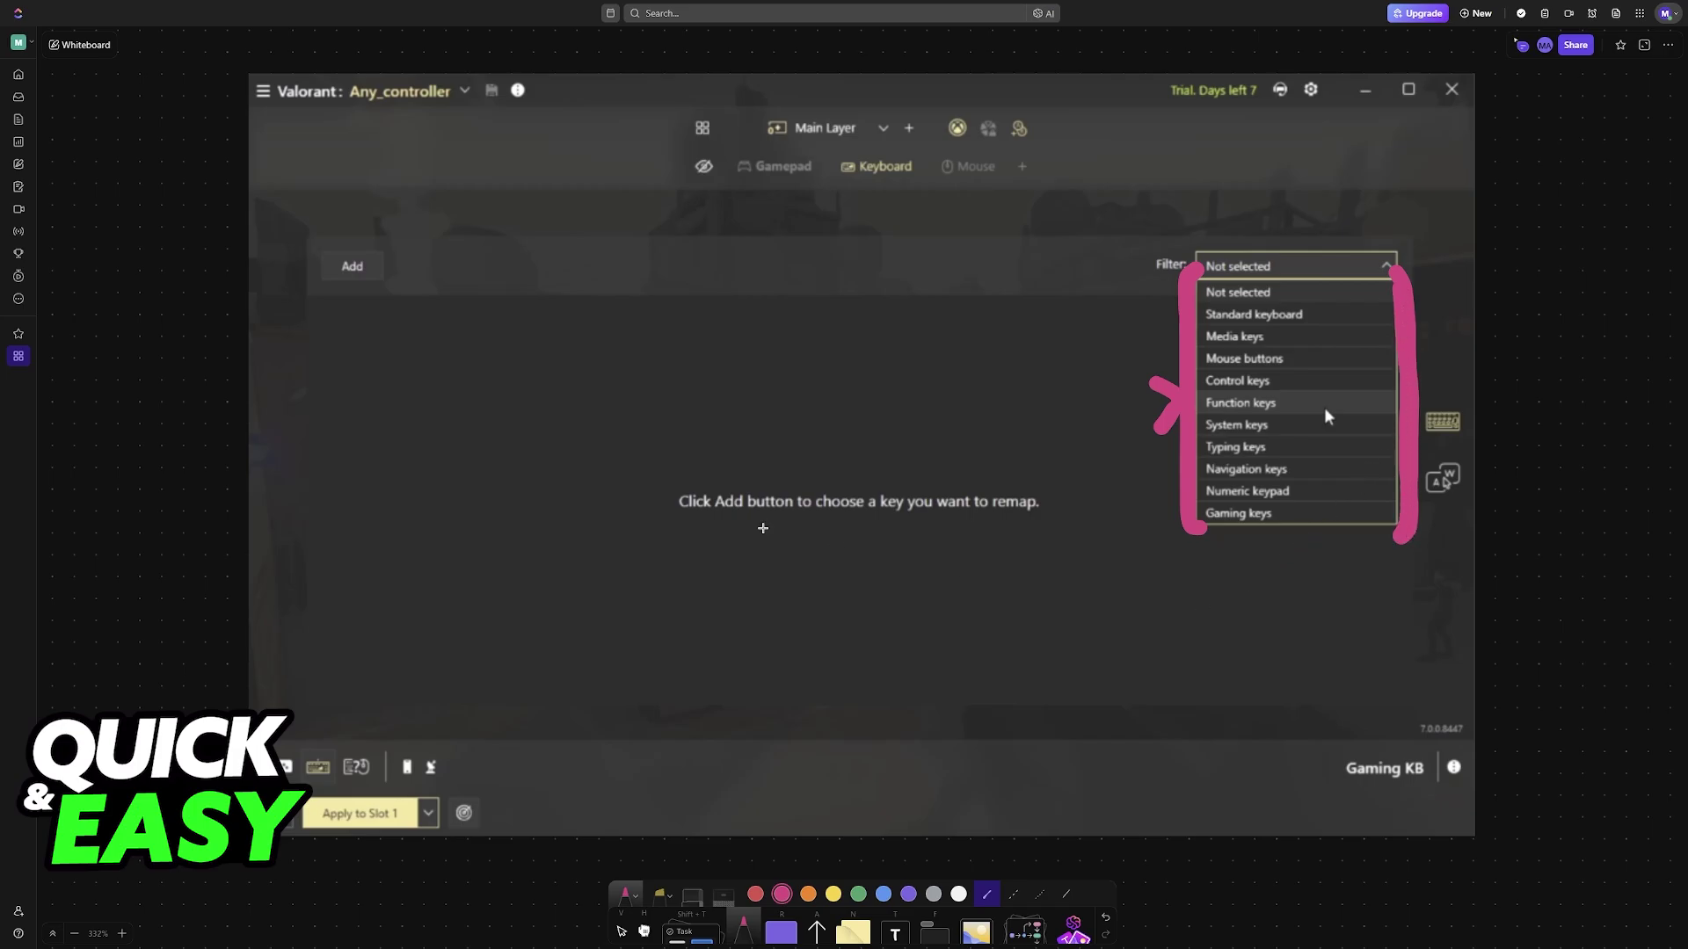
scroll(1003, 667, up, 5)
scroll(1003, 667, up, 5)
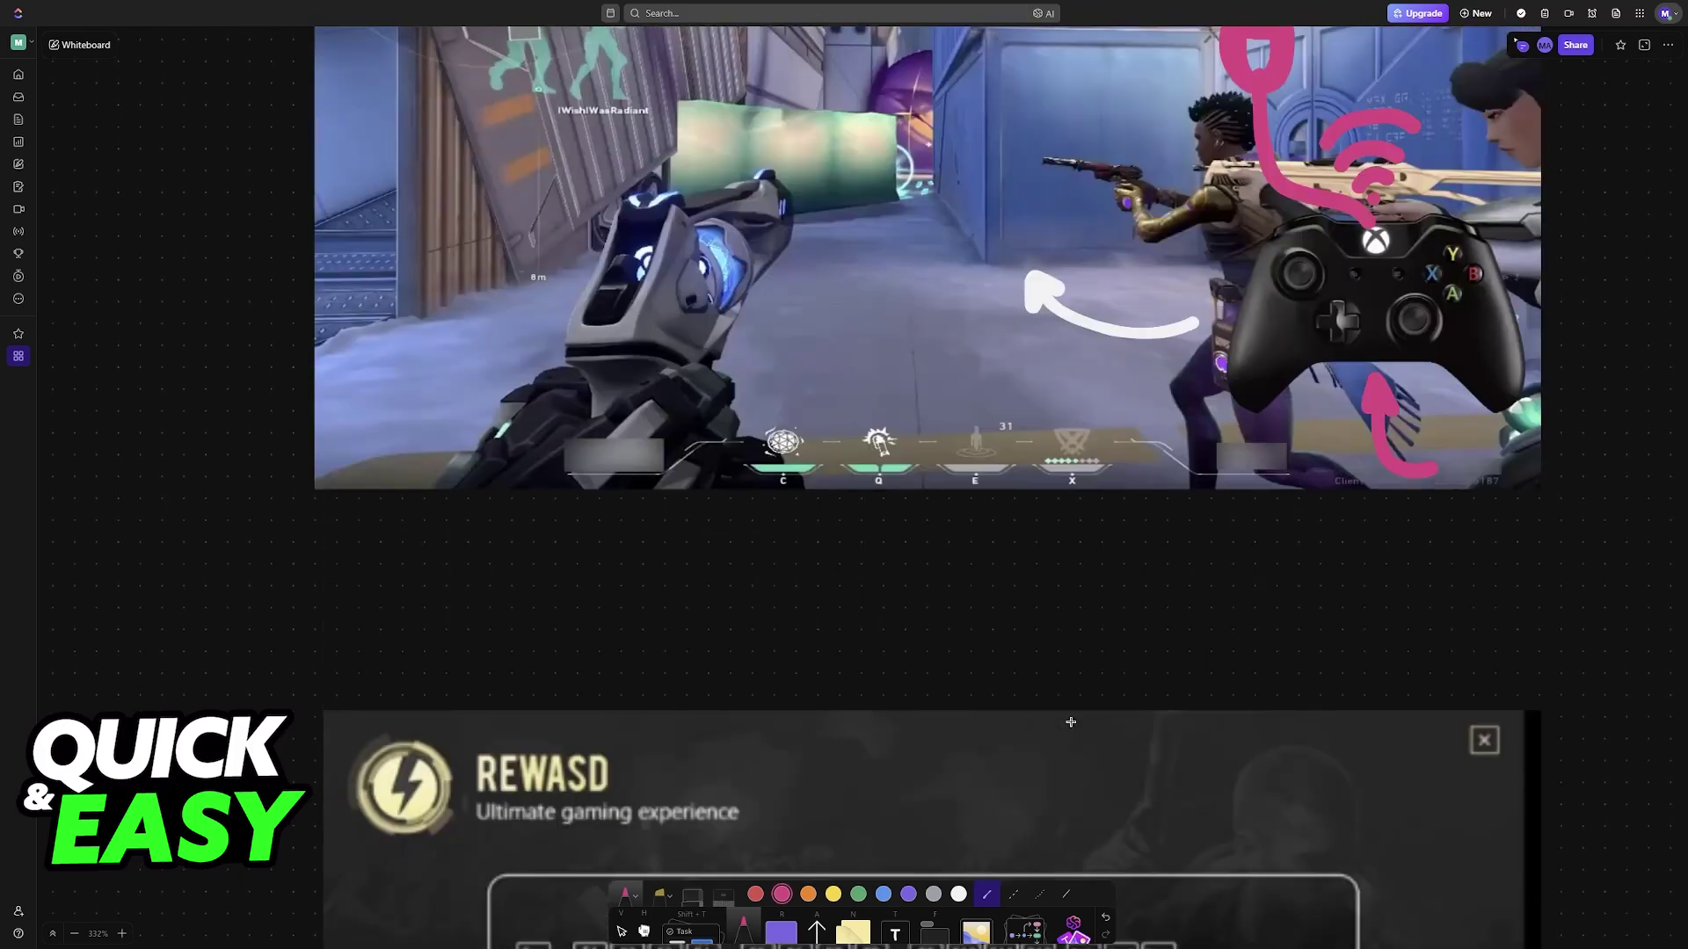
scroll(977, 646, up, 5)
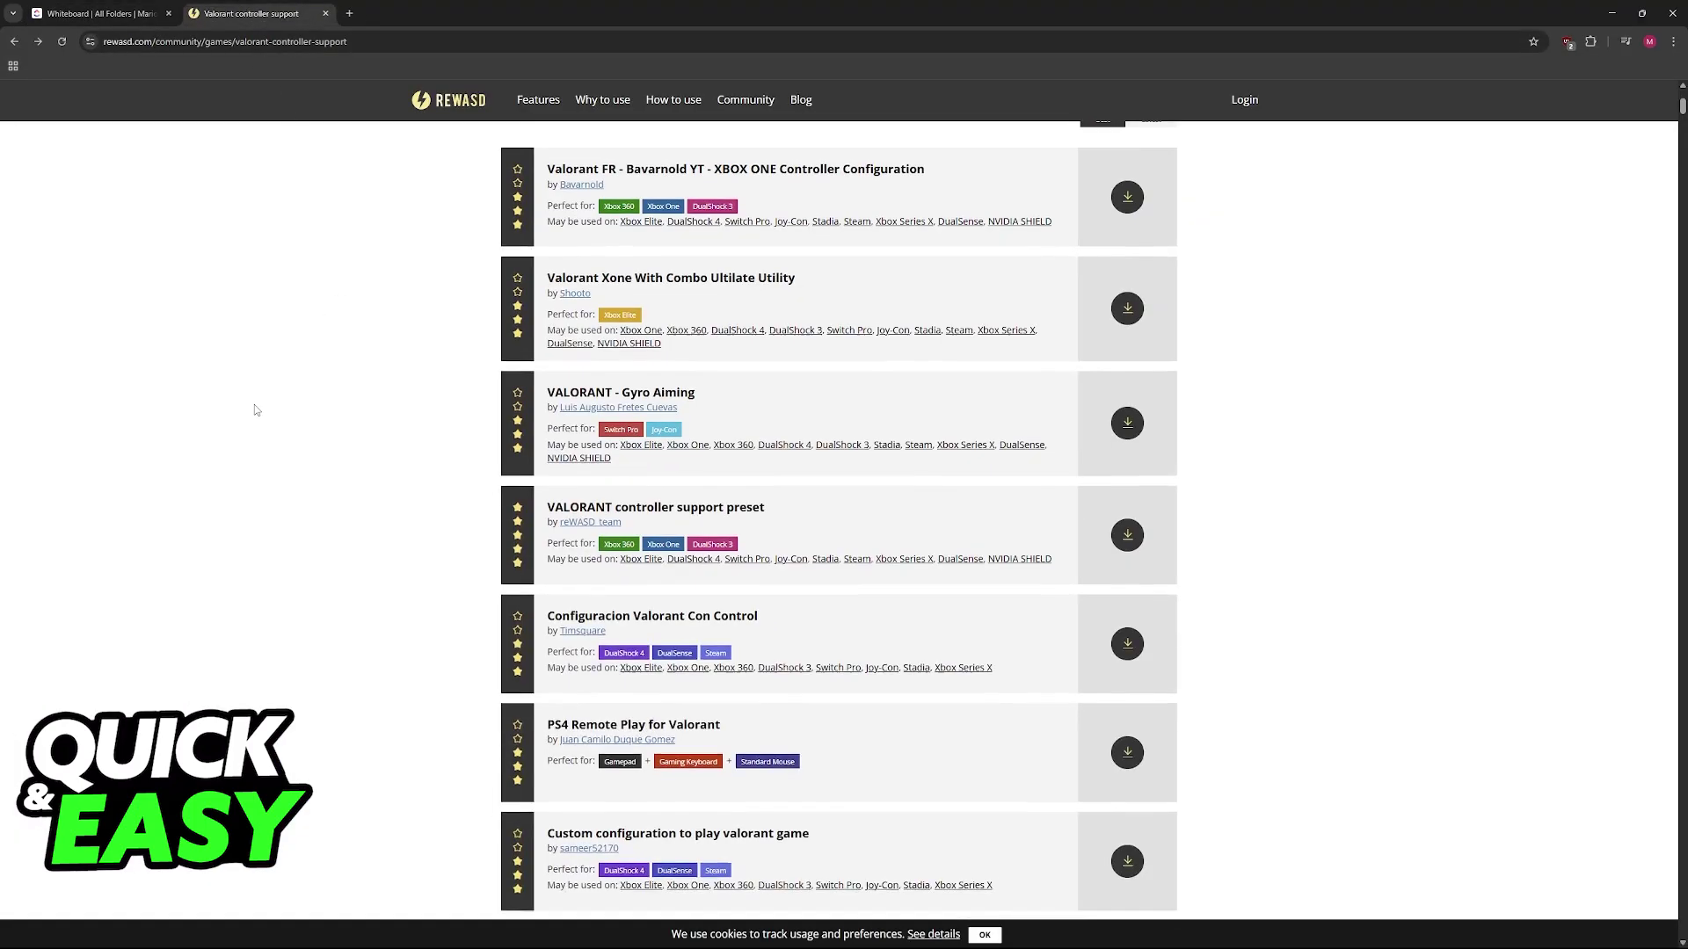
scroll(847, 554, down, 5)
Open the PS5 Play for Valorant community config to view its DualSense button mapping
click(932, 451)
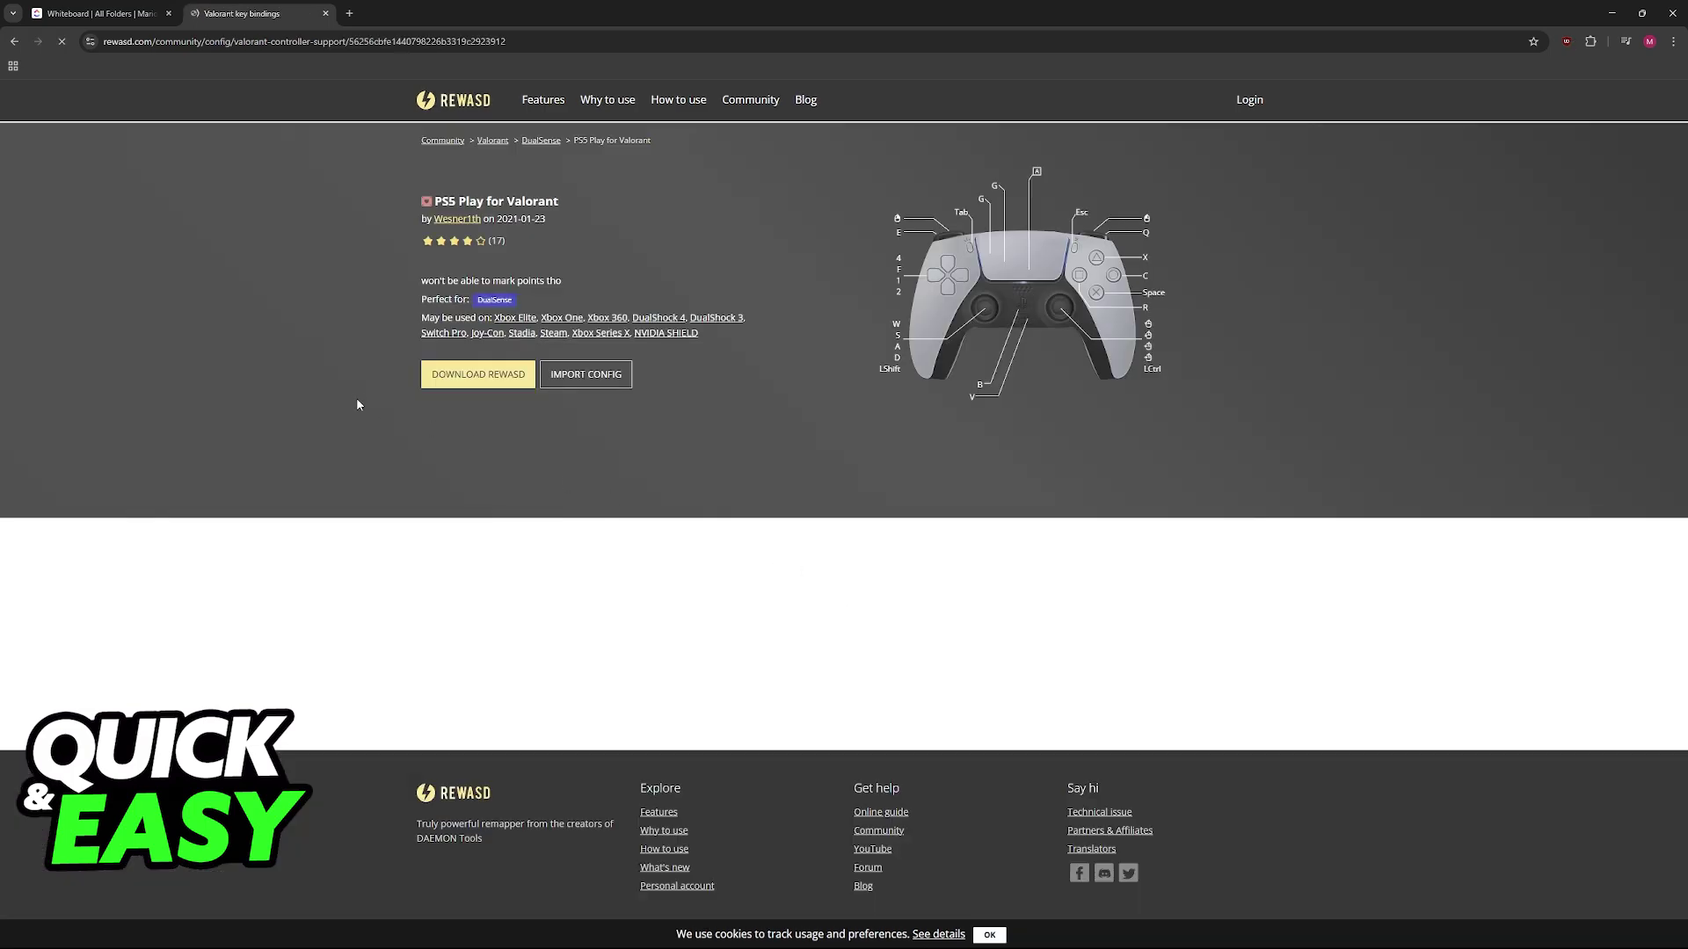